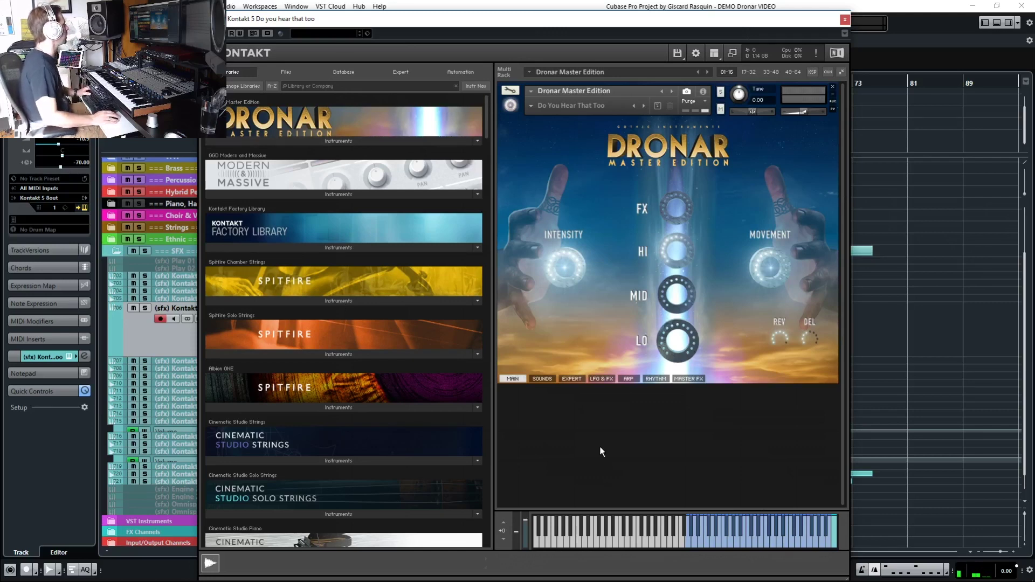
Step: Browse the Dronar preset categories, including Hybrid and the Inspirational presets under Blends from All, without loading one
click(530, 107)
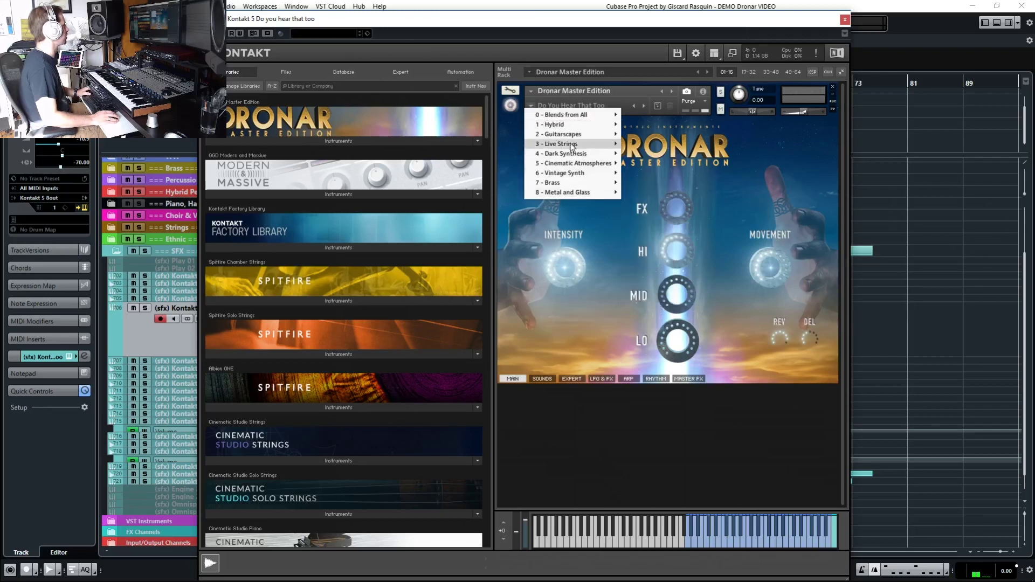
mouse_move(572, 128)
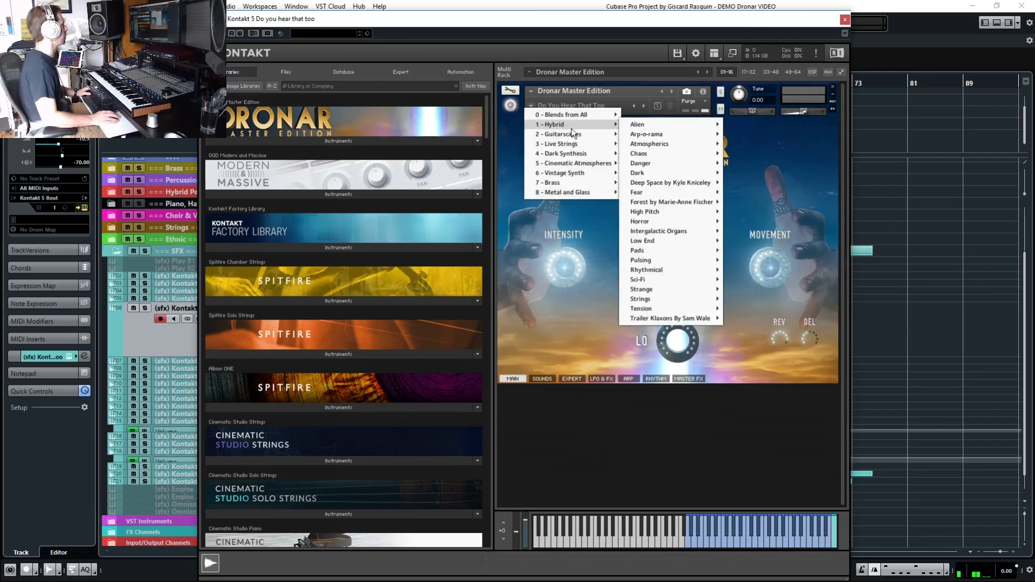
mouse_move(585, 156)
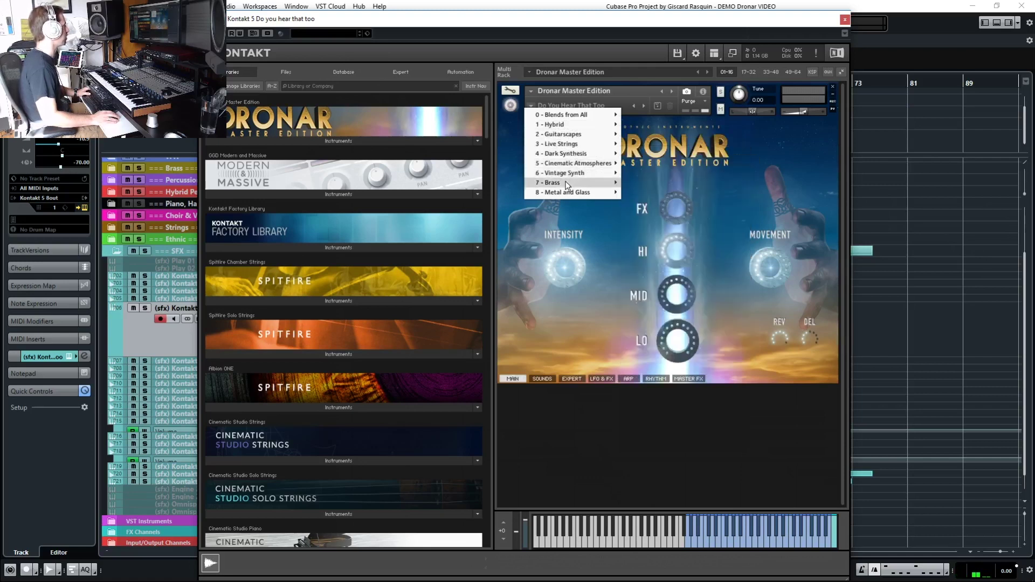
mouse_move(576, 198)
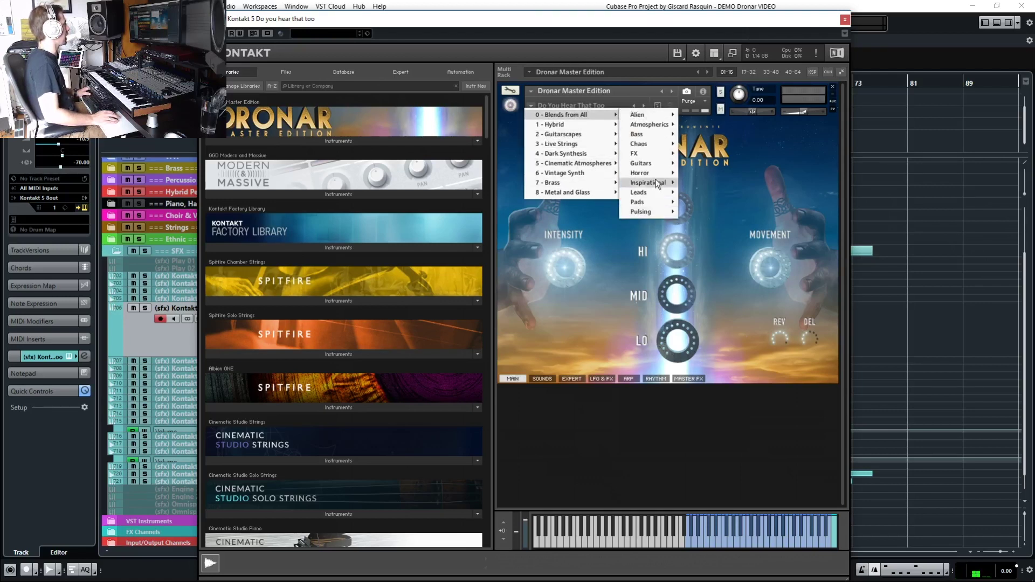
mouse_move(725, 190)
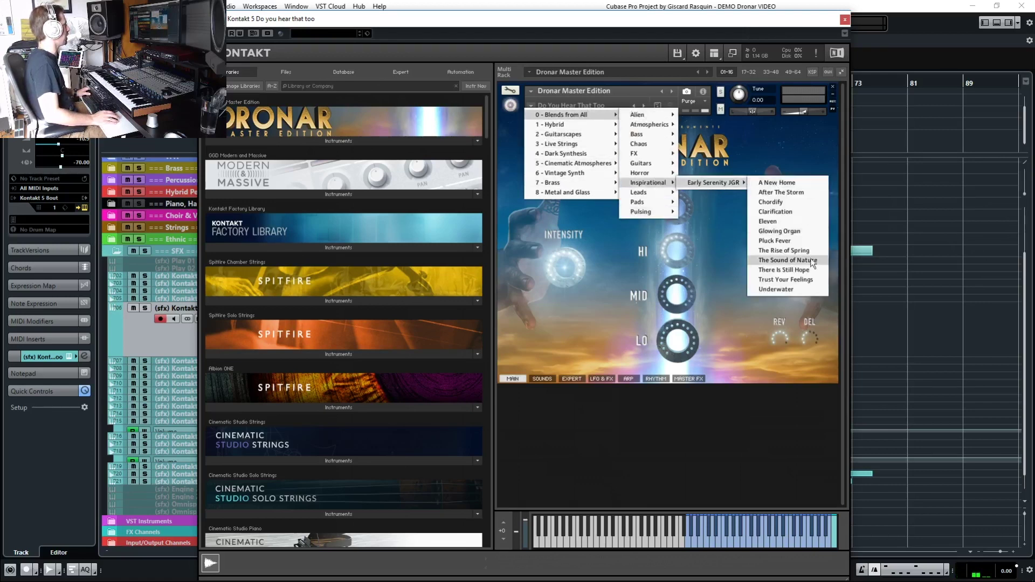
mouse_move(645, 140)
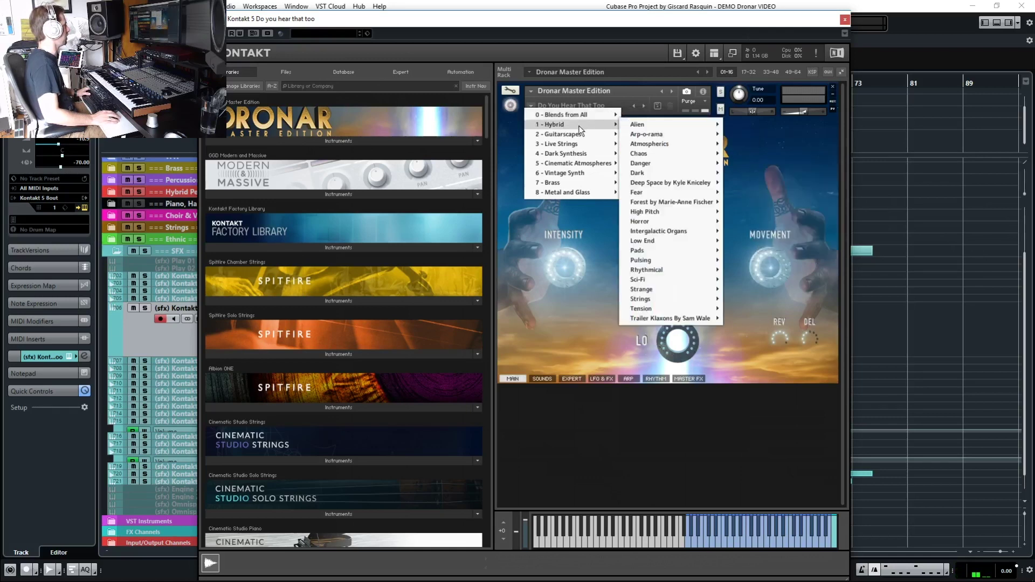
click(611, 386)
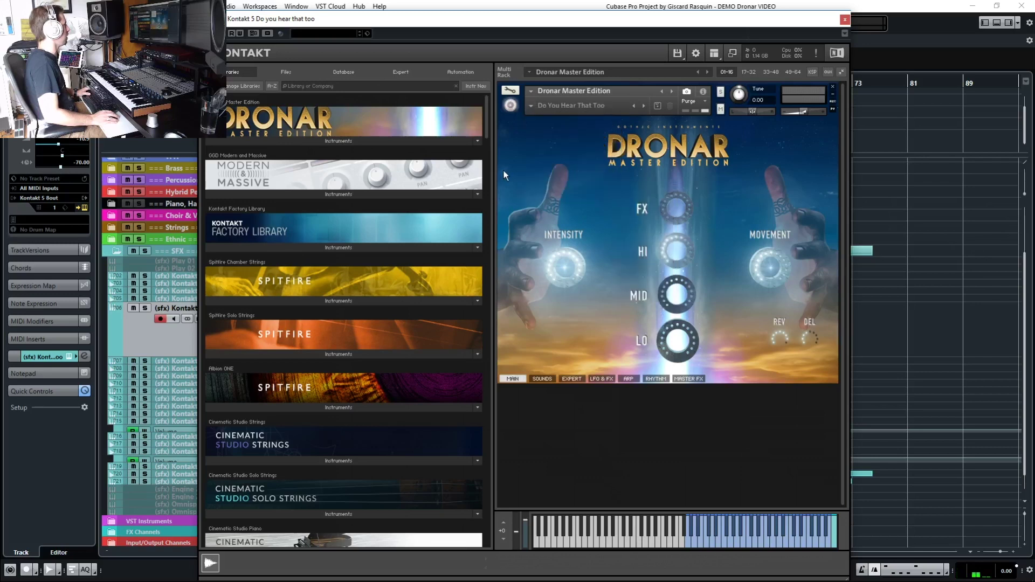
Step: Examine the FX layer's module and sound choices on Dronar's Sounds page, then close the instrument window
click(542, 379)
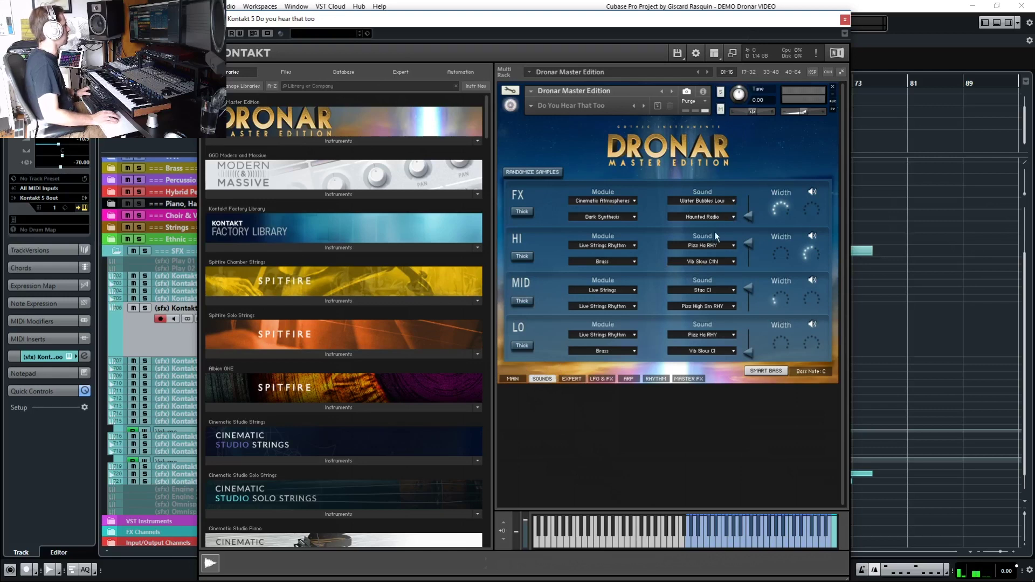
click(609, 204)
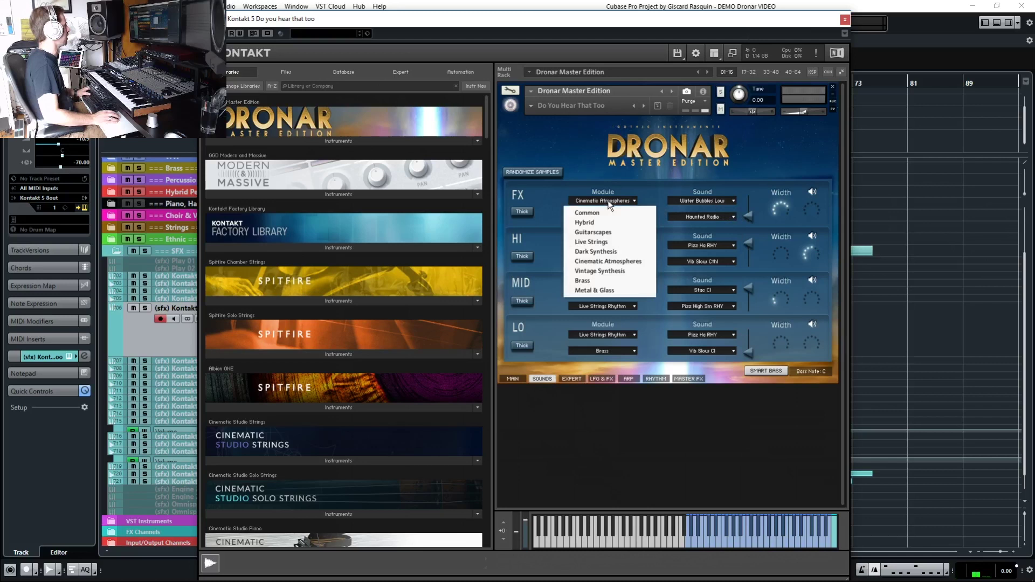
click(661, 192)
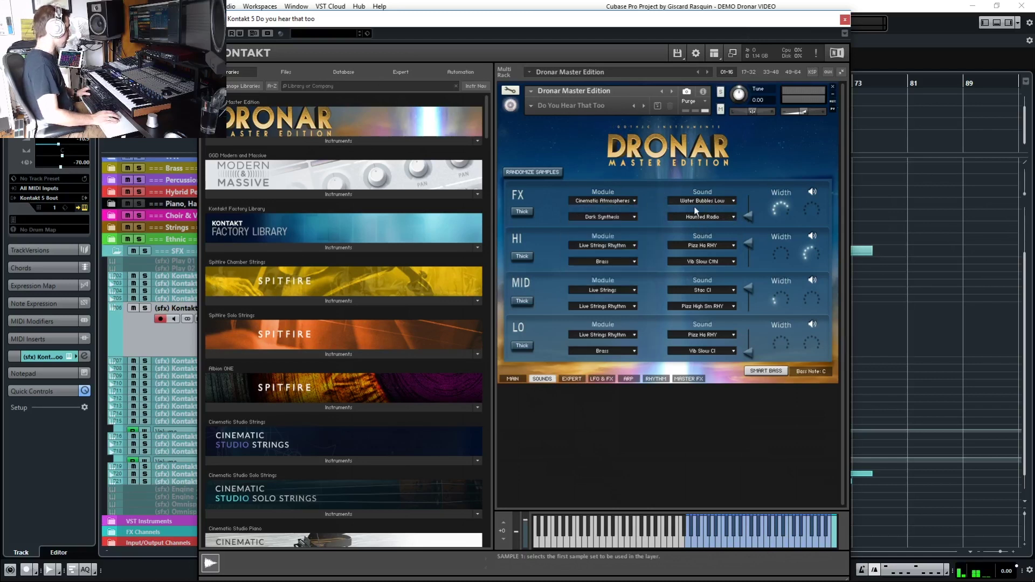
click(706, 202)
click(649, 198)
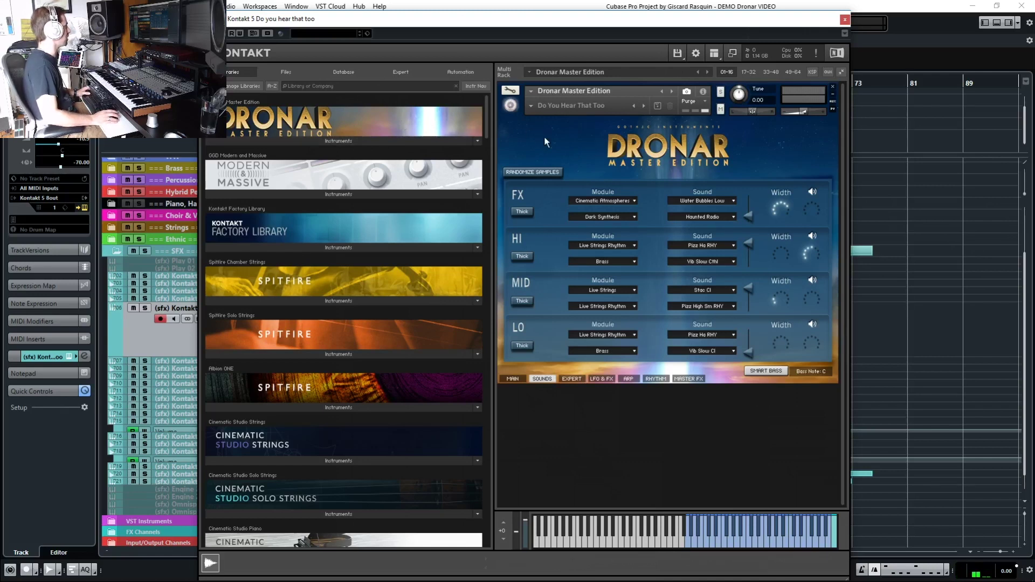
click(845, 20)
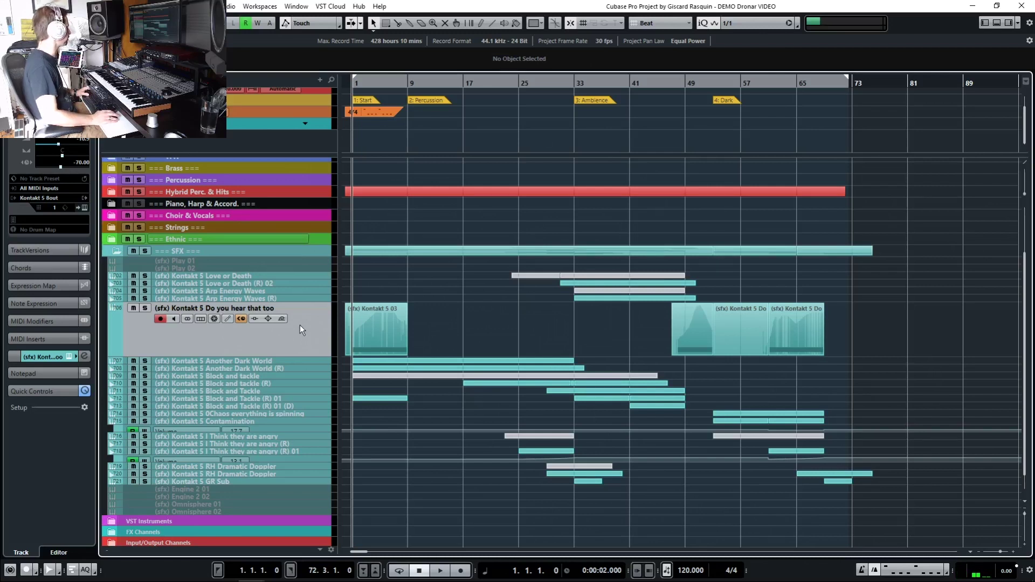
Step: Play the whole arrangement from bar 1 past bar 73, then return the playhead to the project start
key(space)
key(alt+Tab)
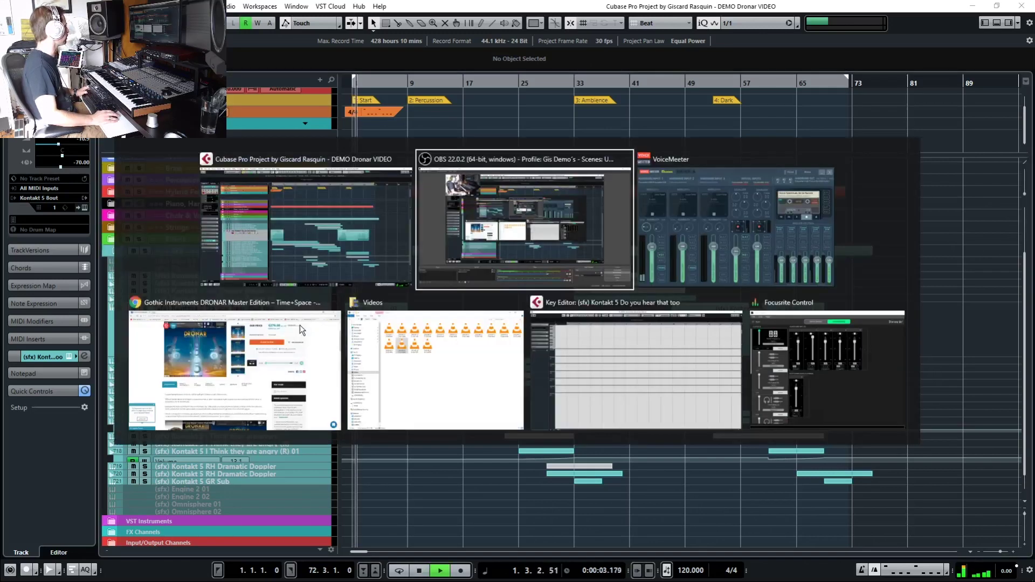
key(alt+Tab)
key(alt+Tab)
key(alt+Tab)
key(Escape)
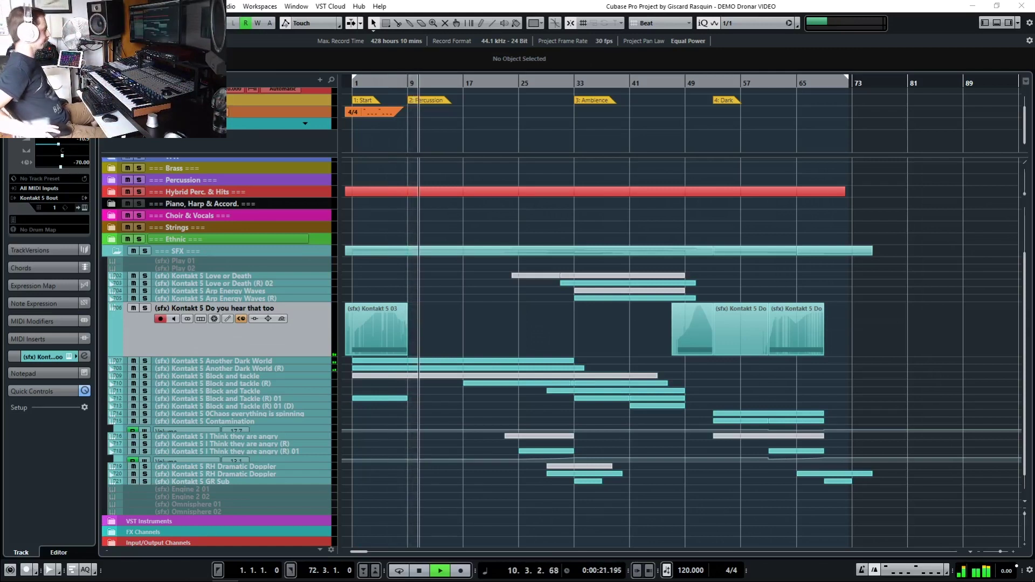
key(alt+Tab)
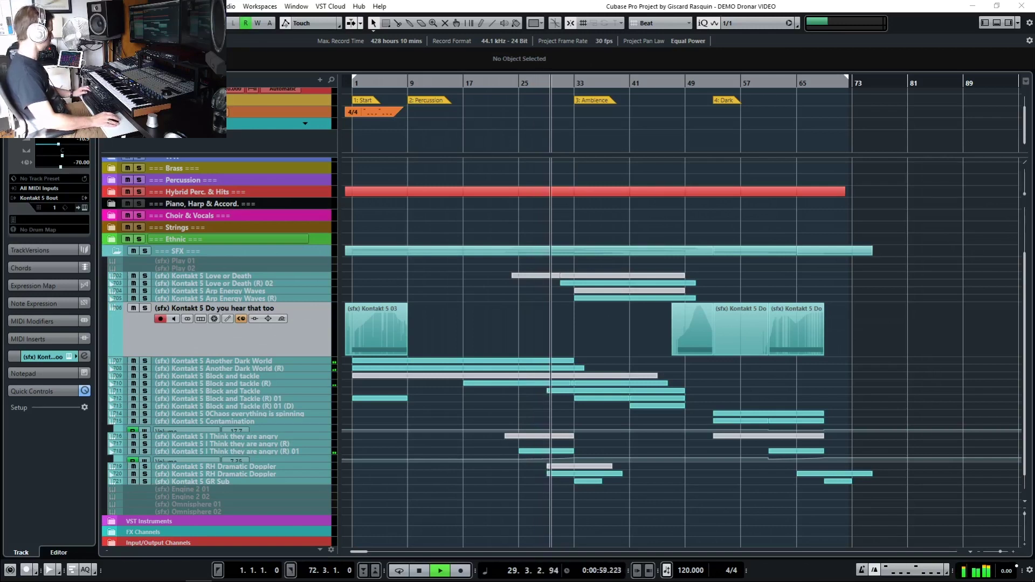
key(alt+Tab)
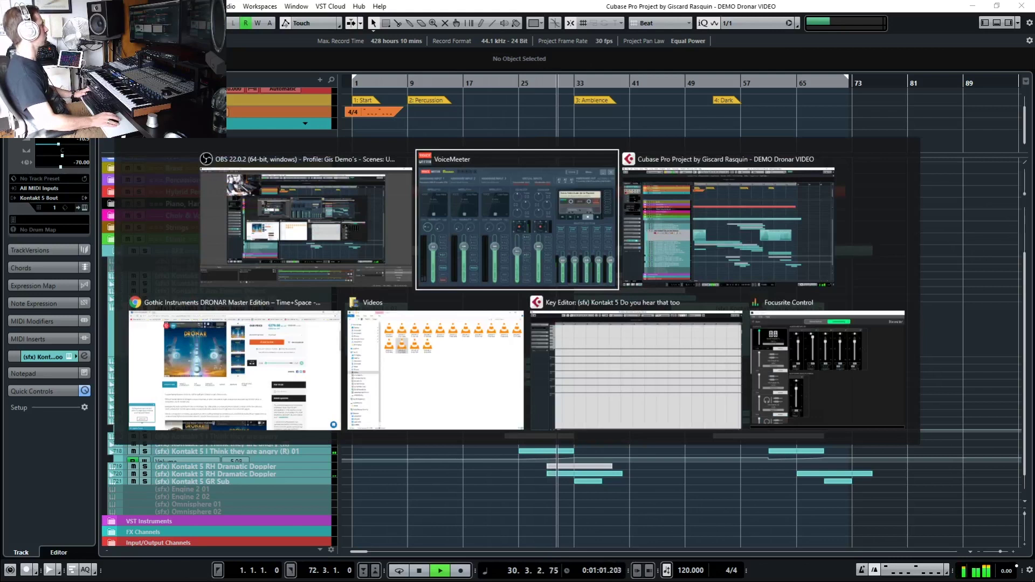
key(Escape)
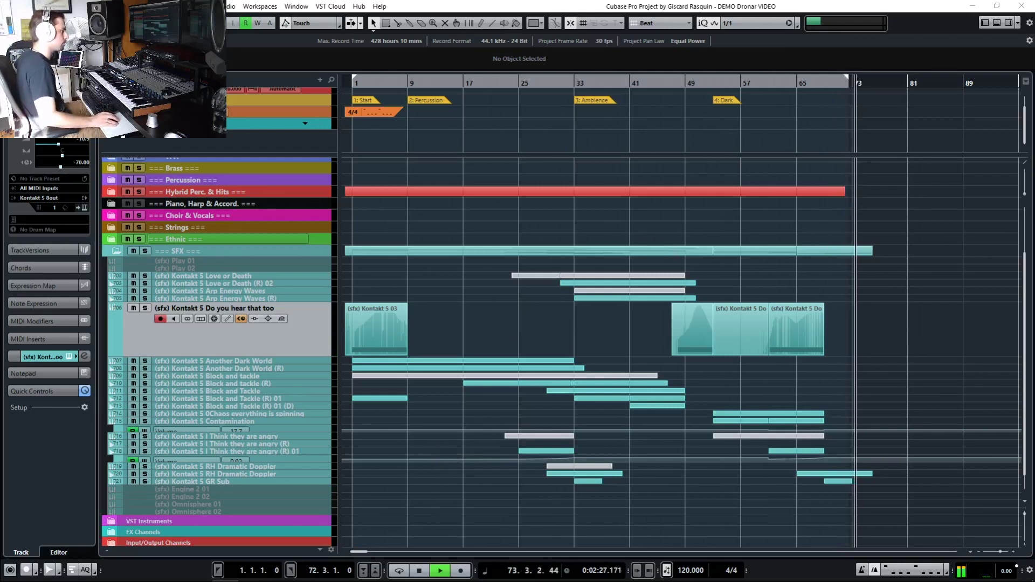
key(Home)
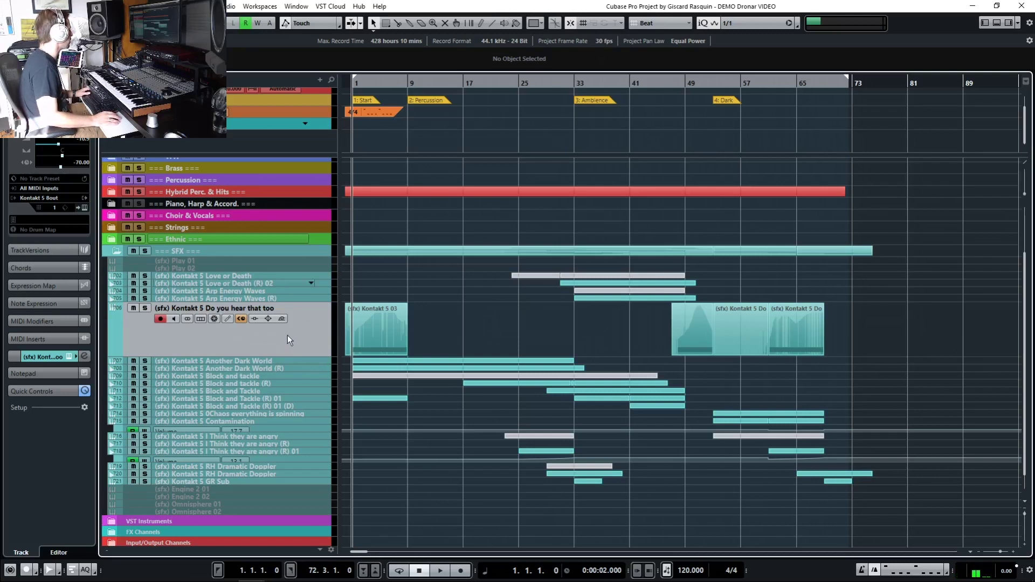
Step: Solo the Do you hear that too track, review its instrument's Main and Expert pages, then close it and unsolo the track
key(s)
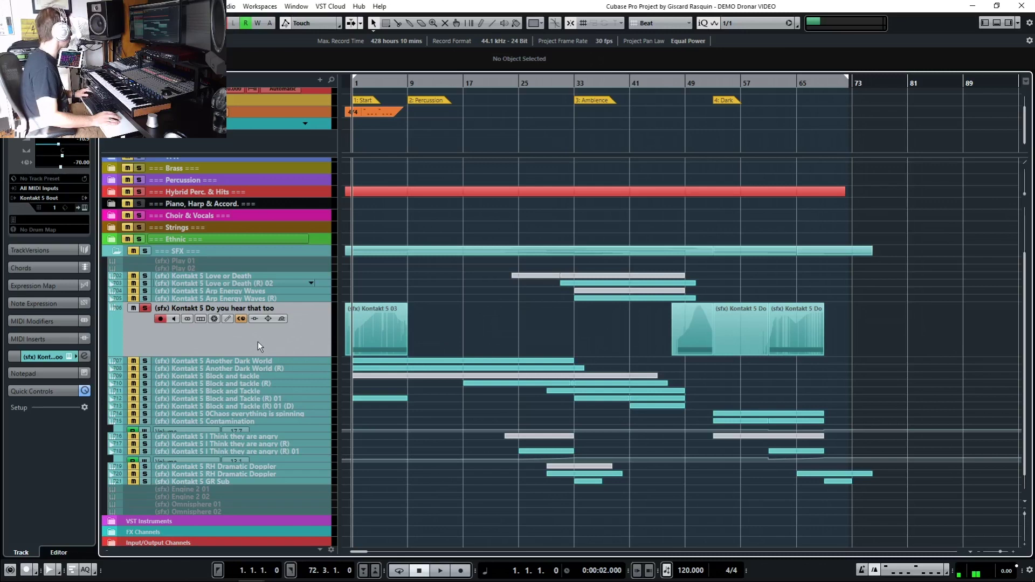
click(328, 335)
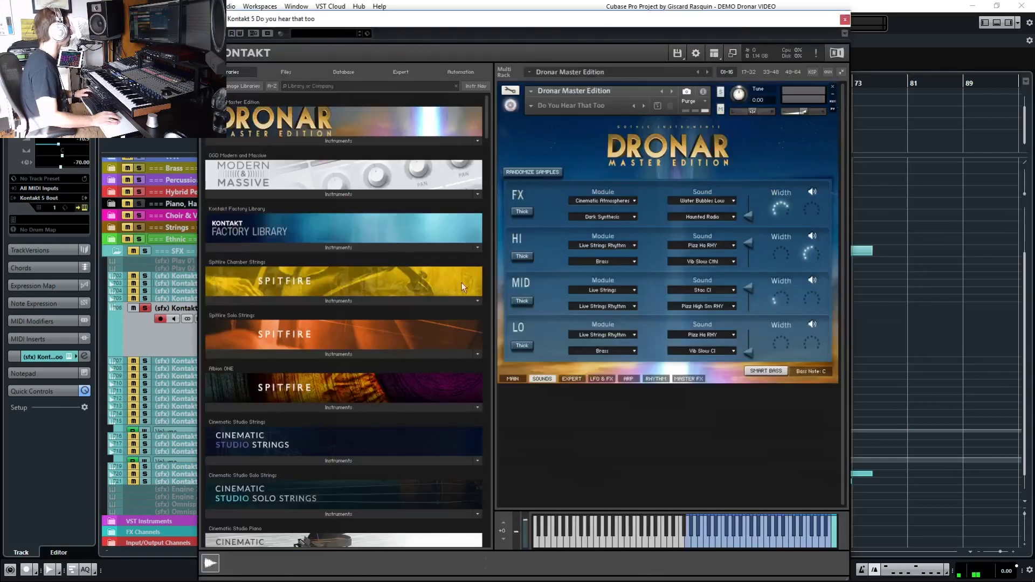
click(517, 379)
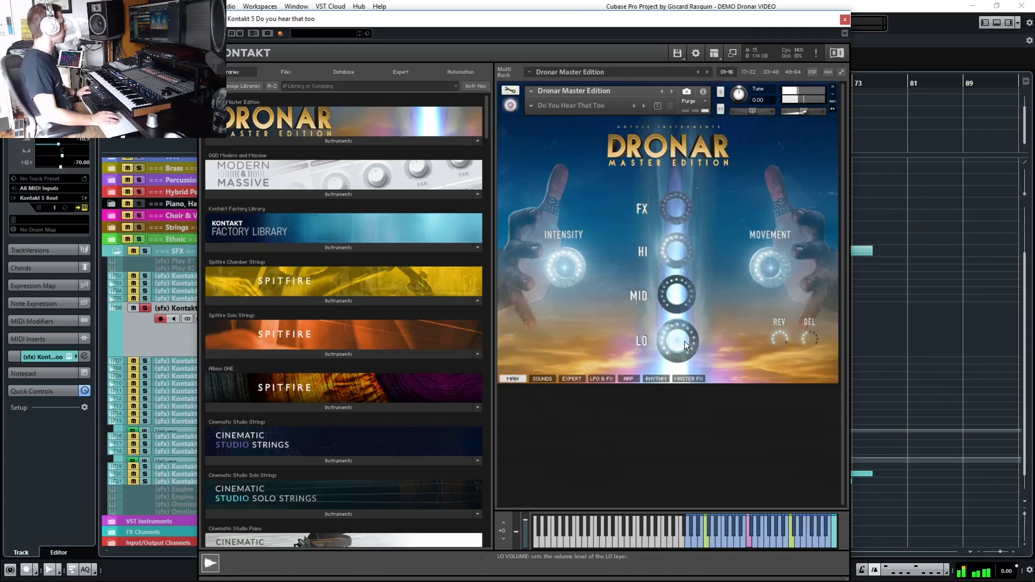
click(571, 378)
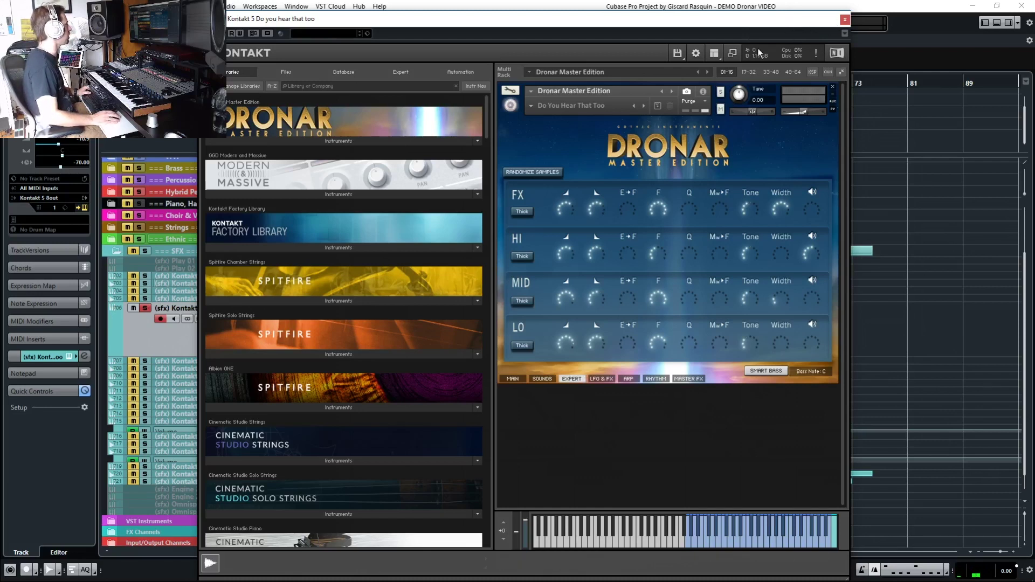
click(844, 20)
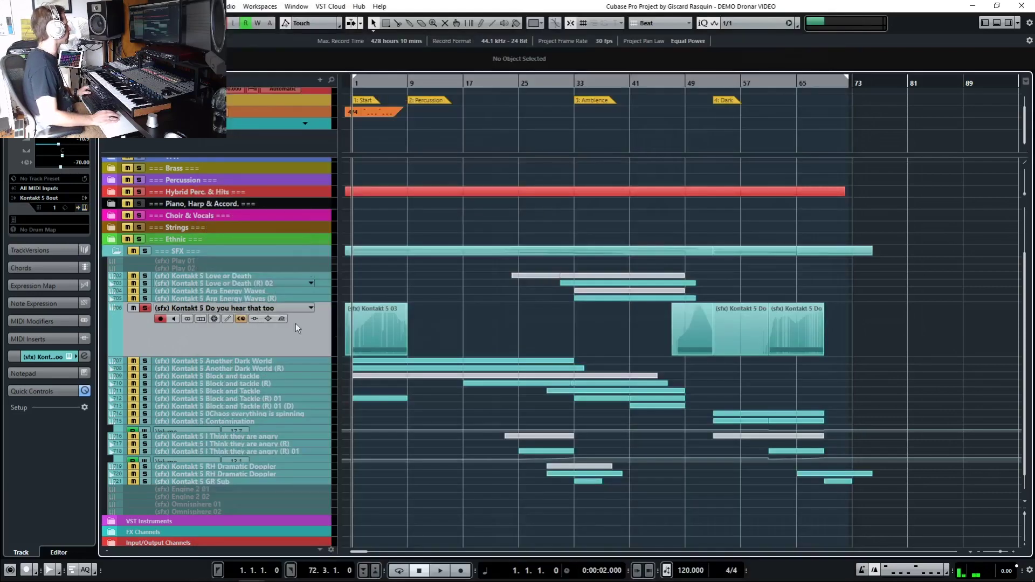
click(145, 309)
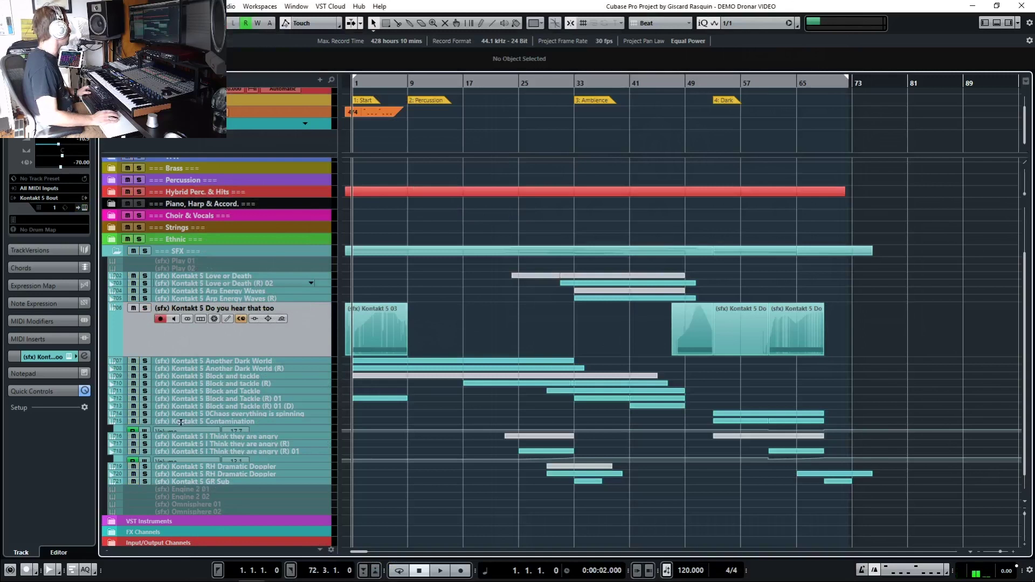
Step: Audition the Block and Tackle (R) 01 track in solo from bar 1, then stop playback and unsolo it
click(238, 399)
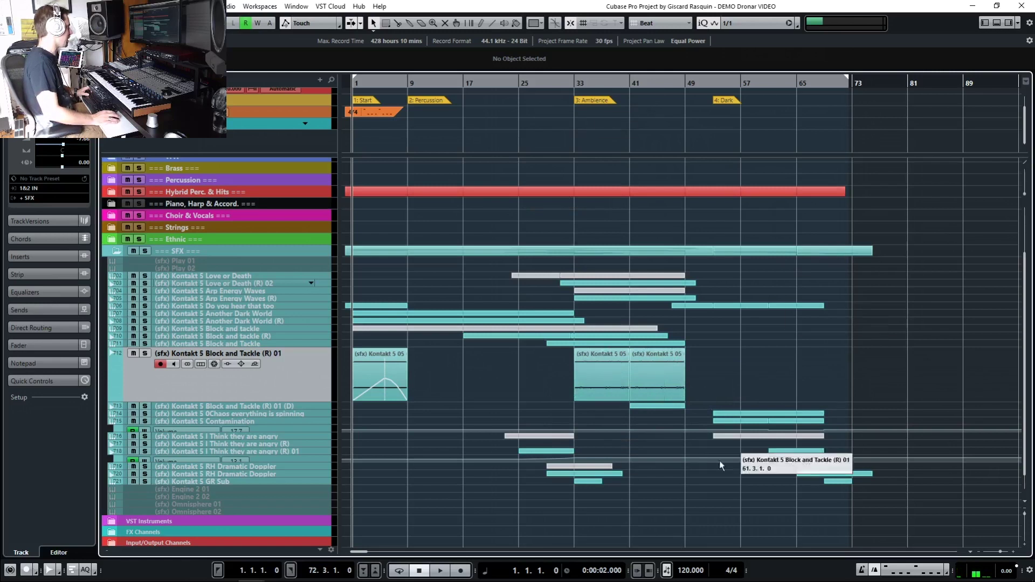
drag(393, 380, 362, 358)
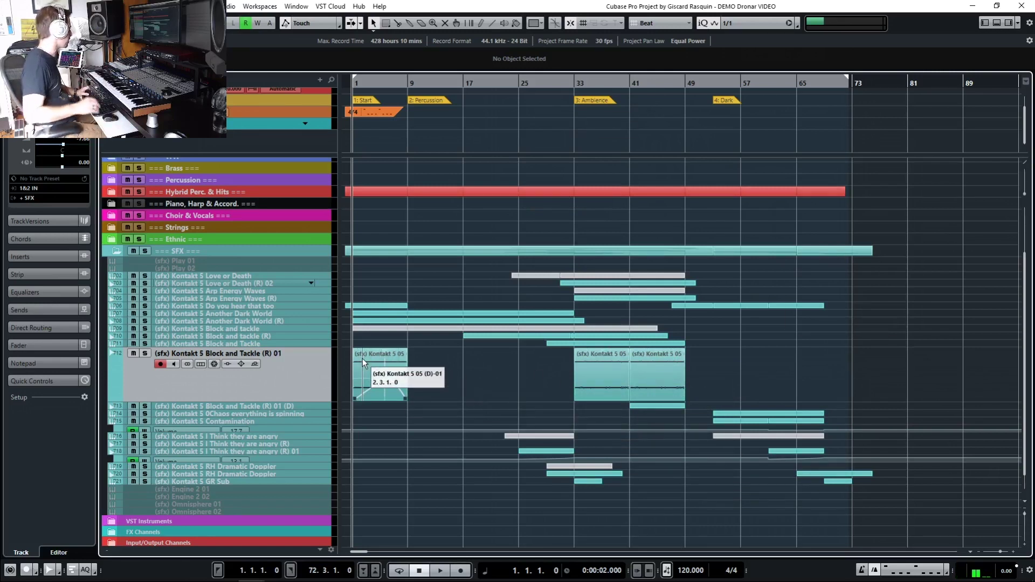
click(145, 353)
key(space)
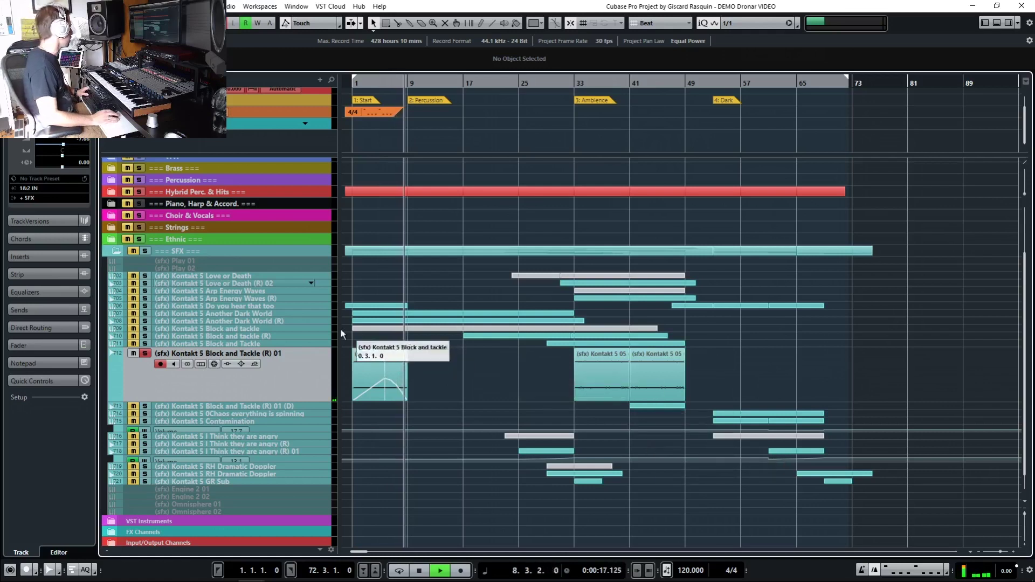
key(space)
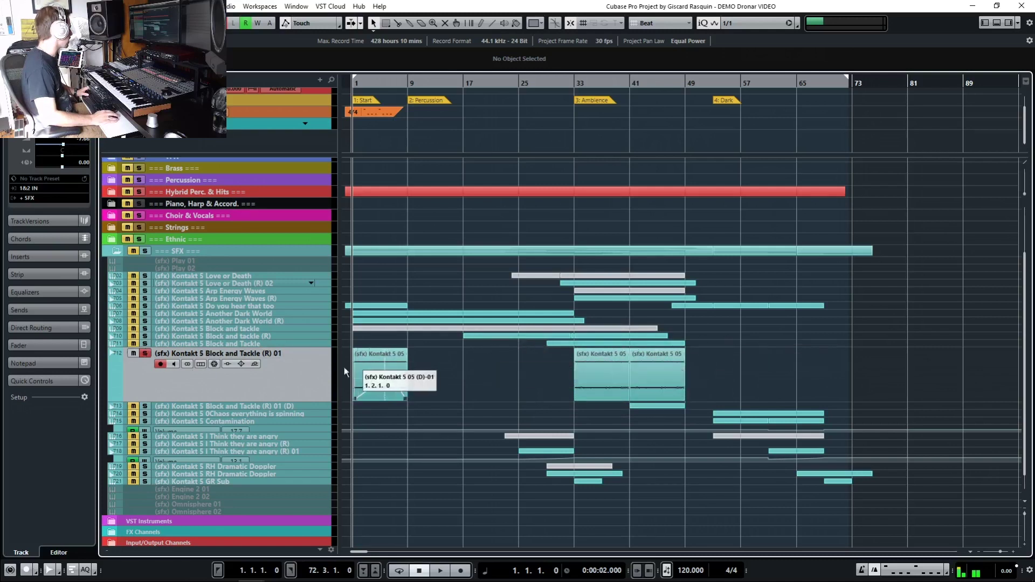
click(145, 353)
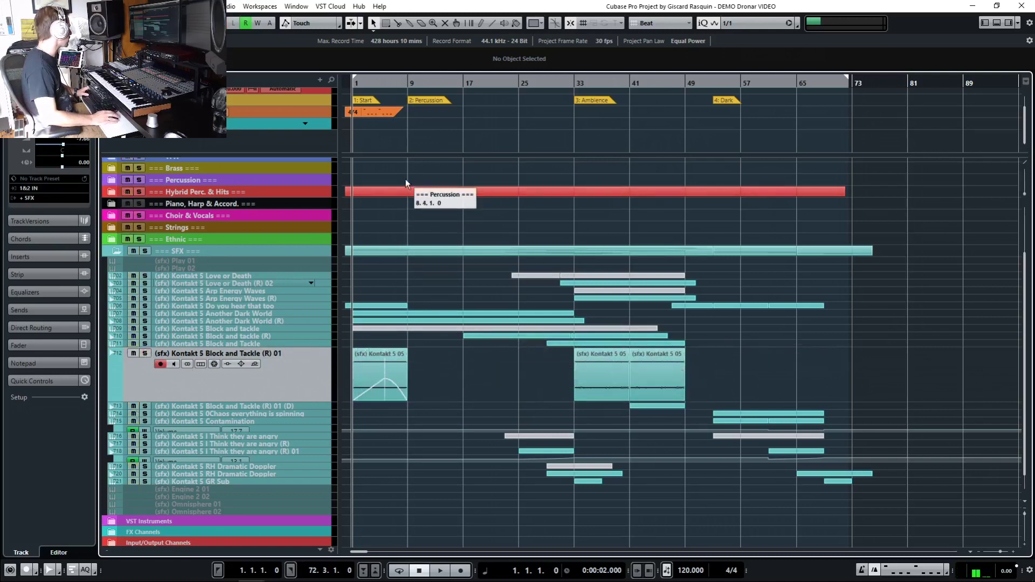
Step: Audition the Another Dark World track in solo from bar 9 and open its Kontakt instrument
click(414, 83)
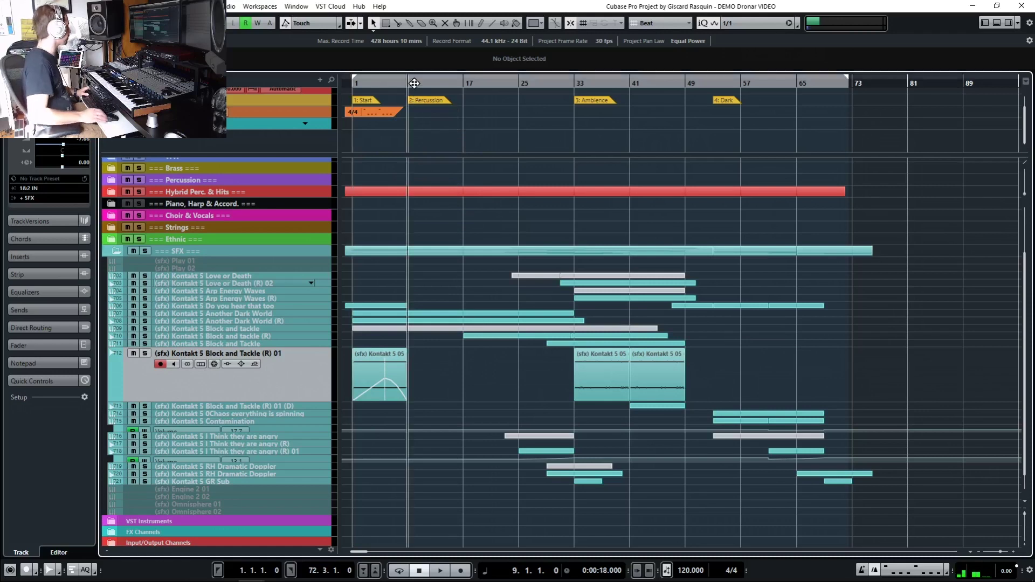
click(232, 315)
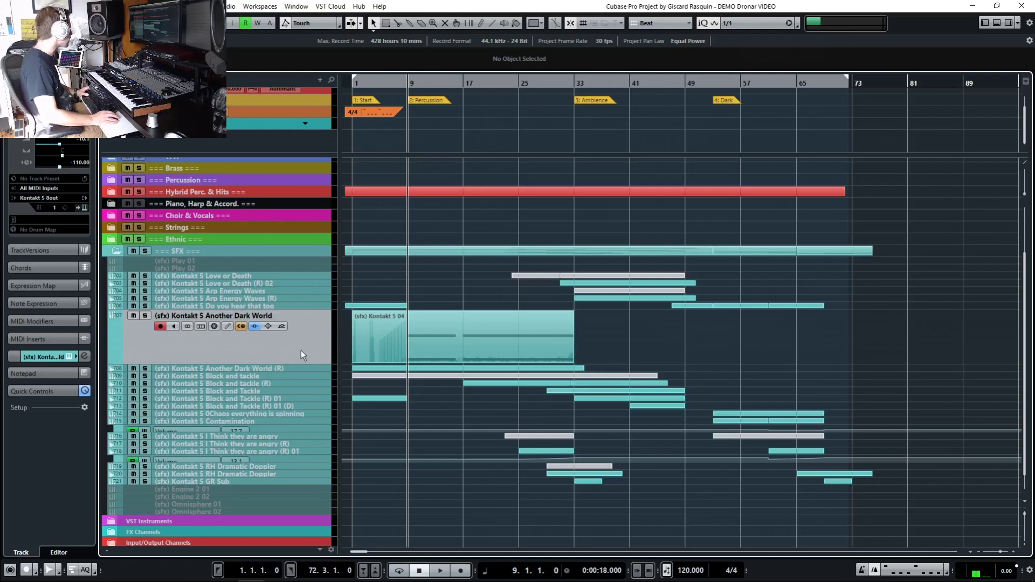
click(293, 367)
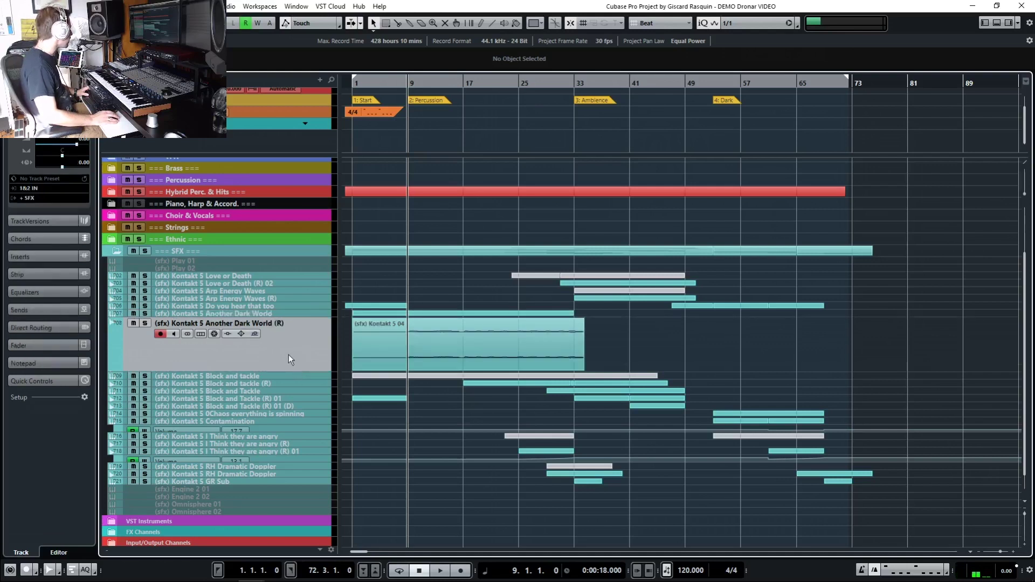
click(290, 314)
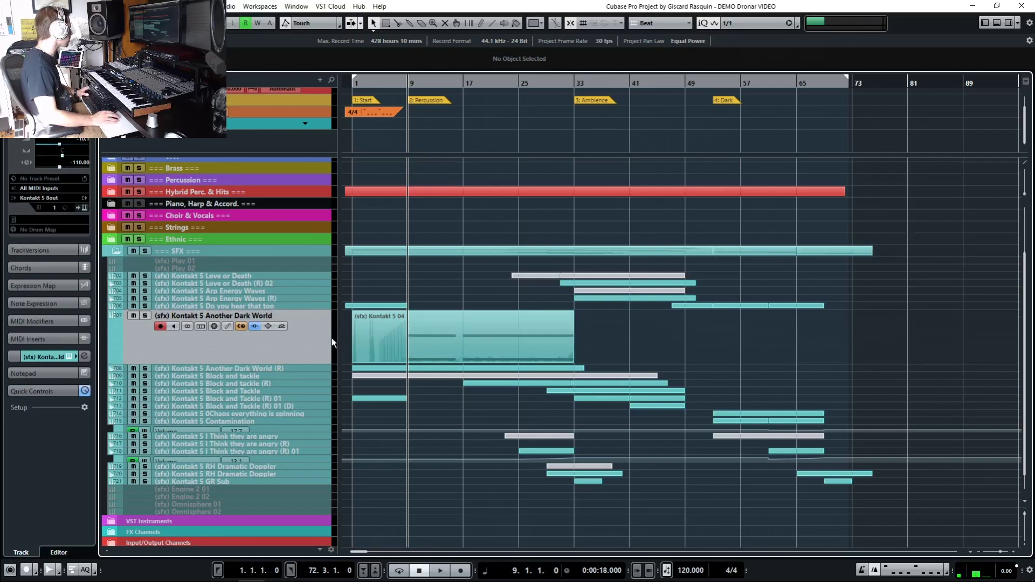
key(s)
key(space)
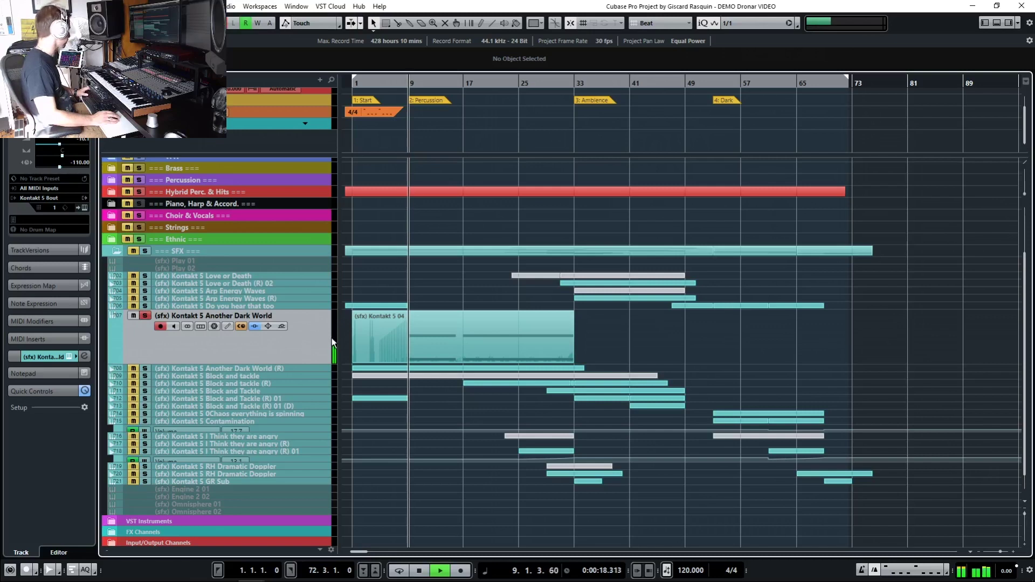
key(e)
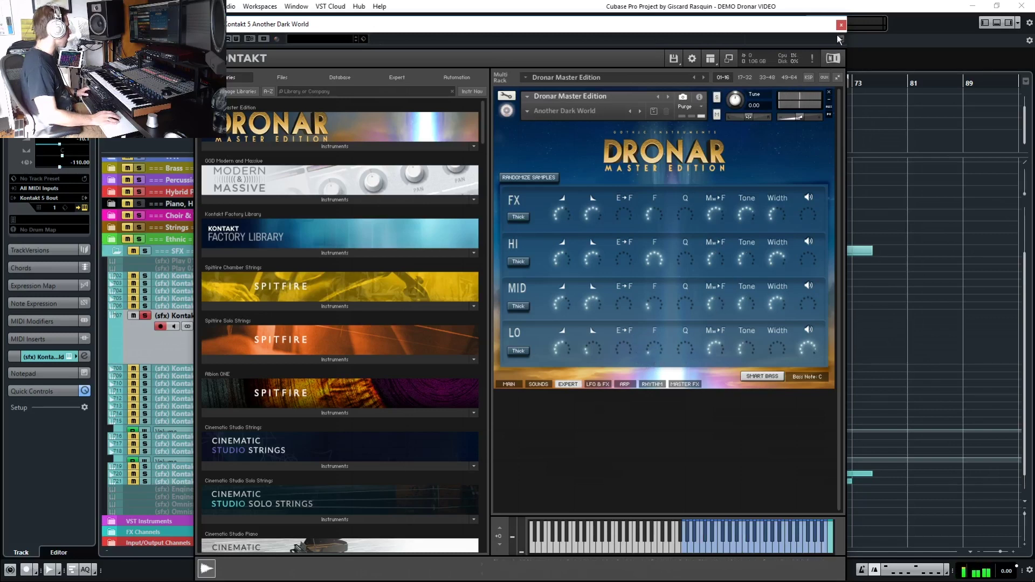
Step: Reposition the Another Dark World instrument window, unsolo the track and close the window
drag(776, 26, 725, 26)
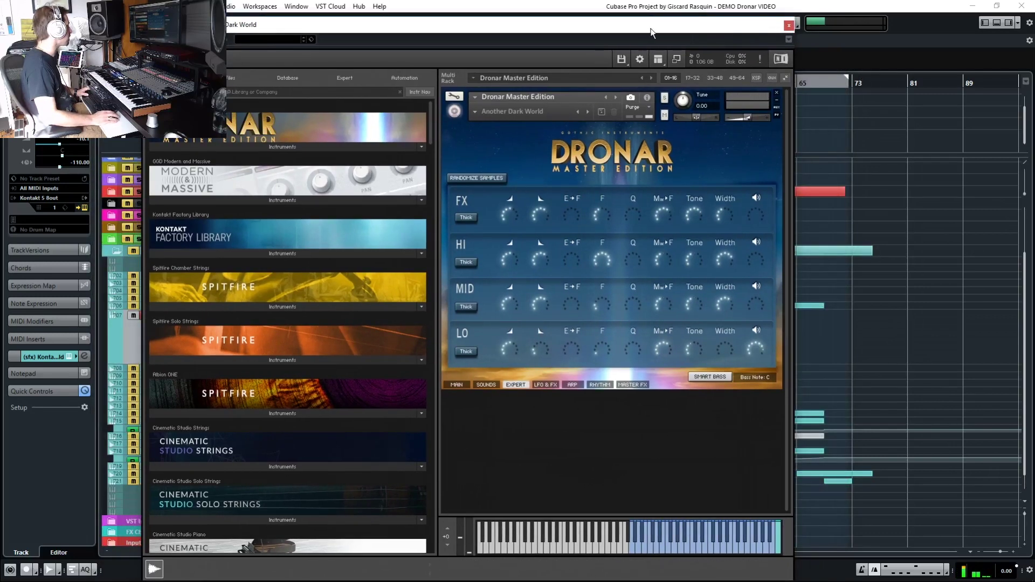
drag(651, 32, 695, 29)
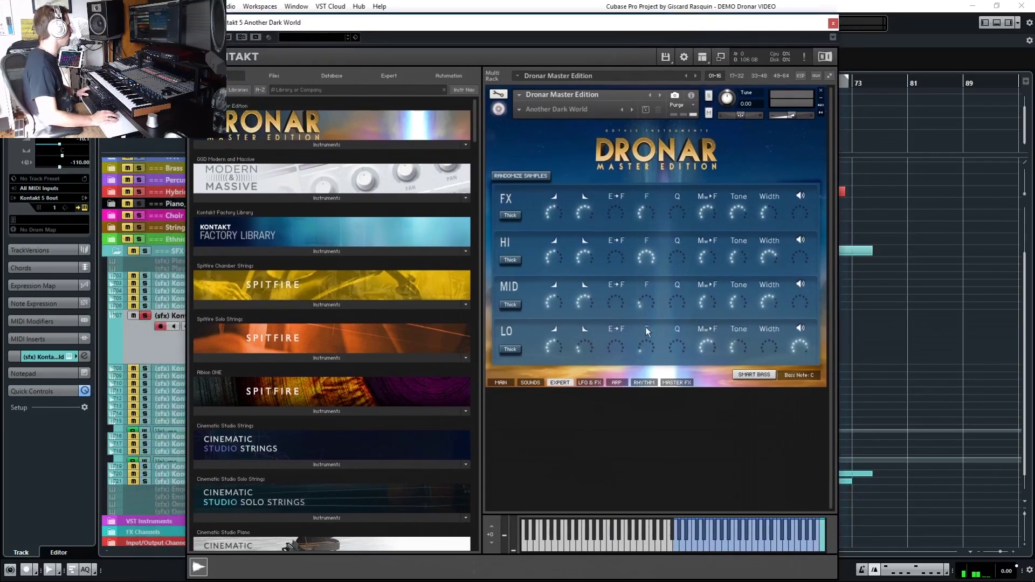
click(146, 317)
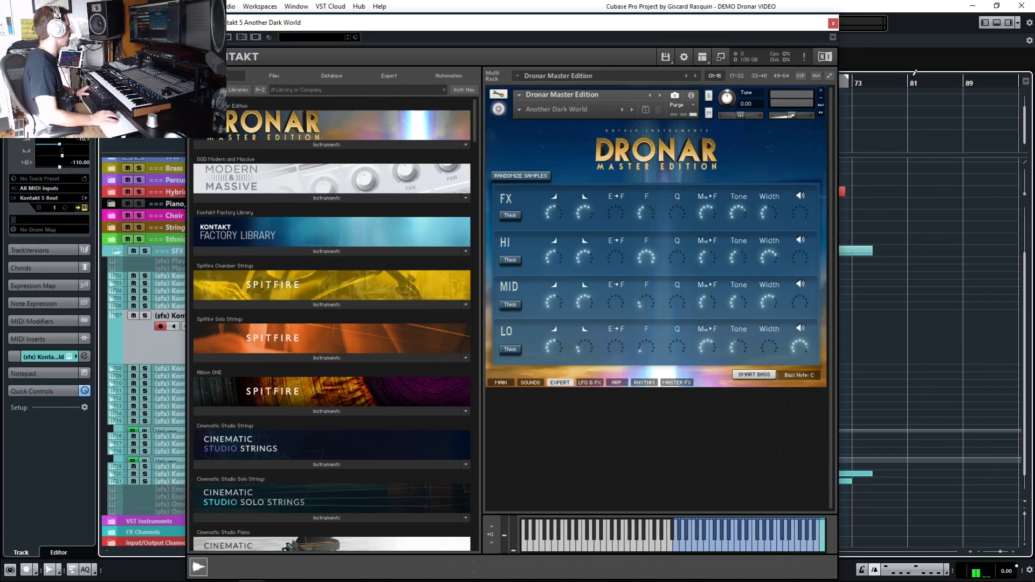
click(833, 23)
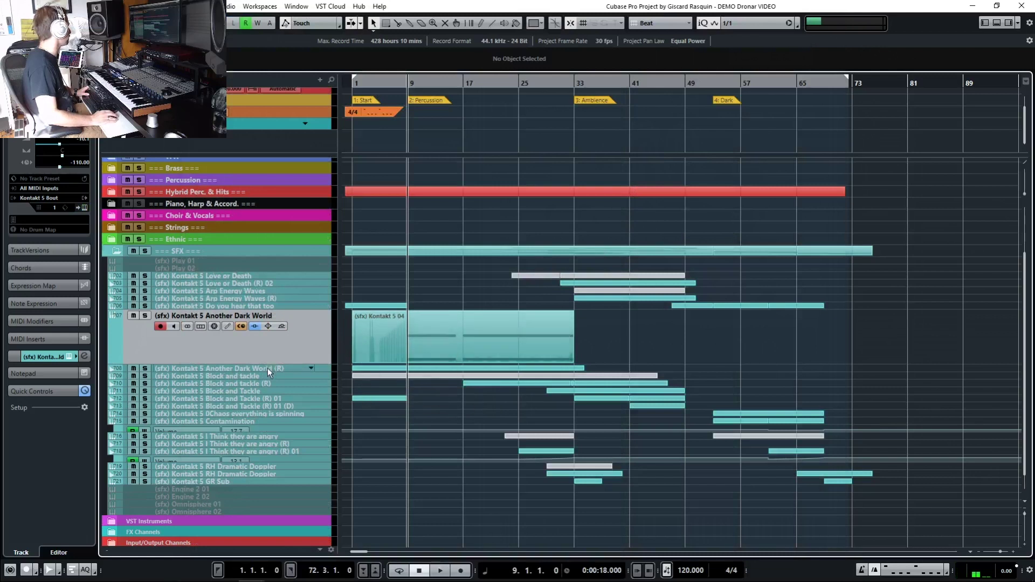
Step: Mute the MIDI part on the Another Dark World track
click(428, 345)
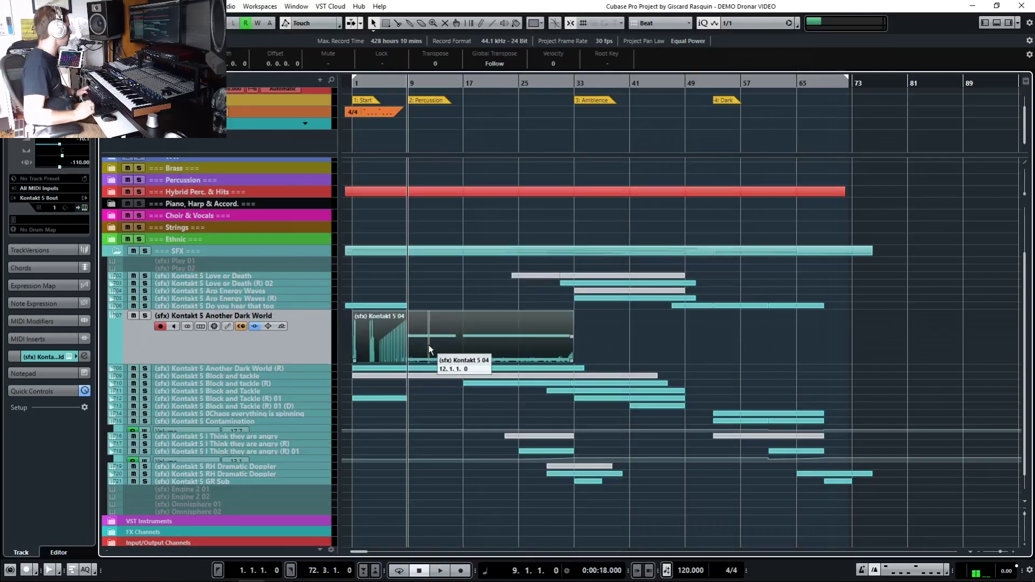
key(shift+m)
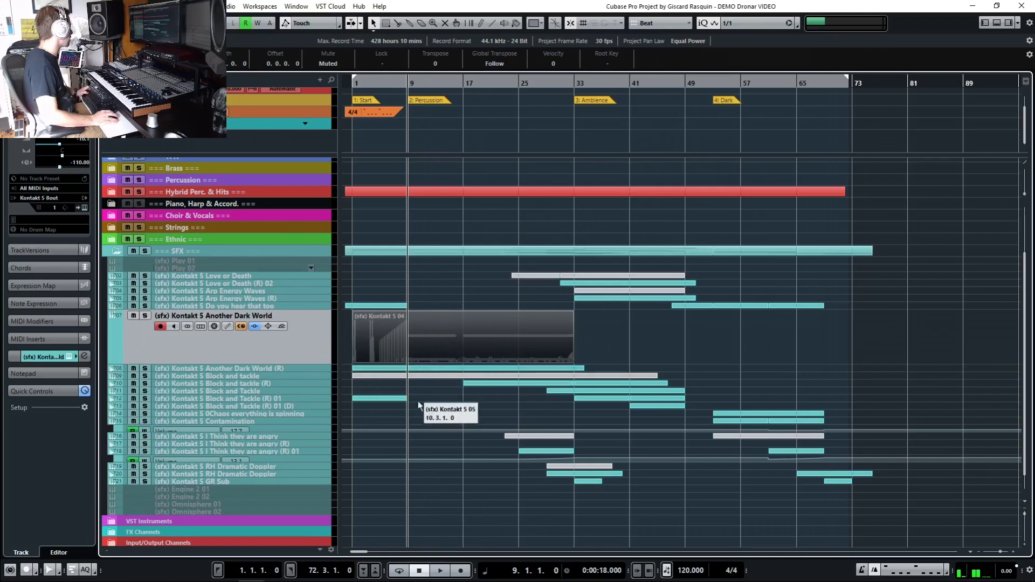
Step: Audition the Block and tackle (R) track in solo from bar 17
click(287, 384)
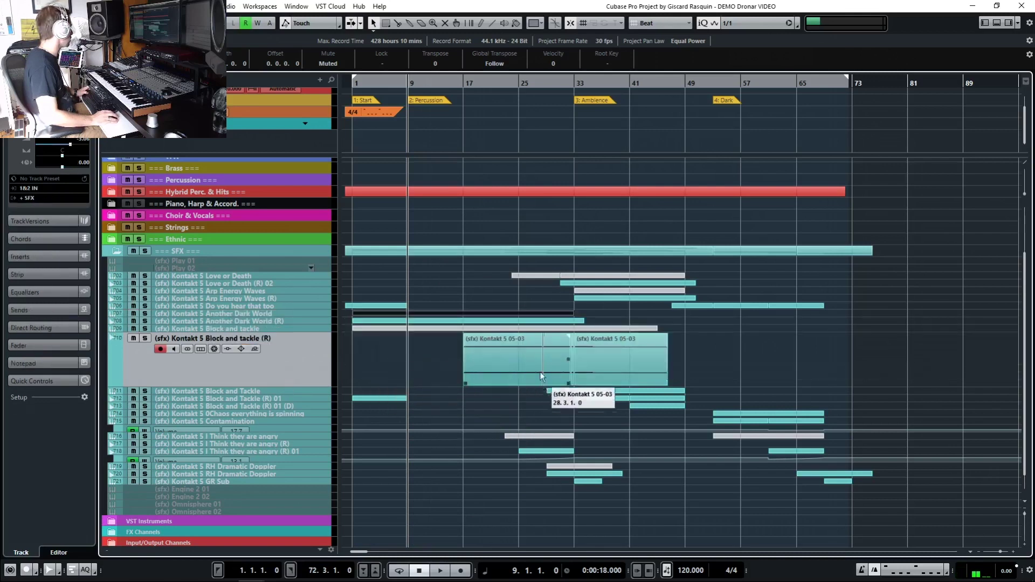
click(463, 85)
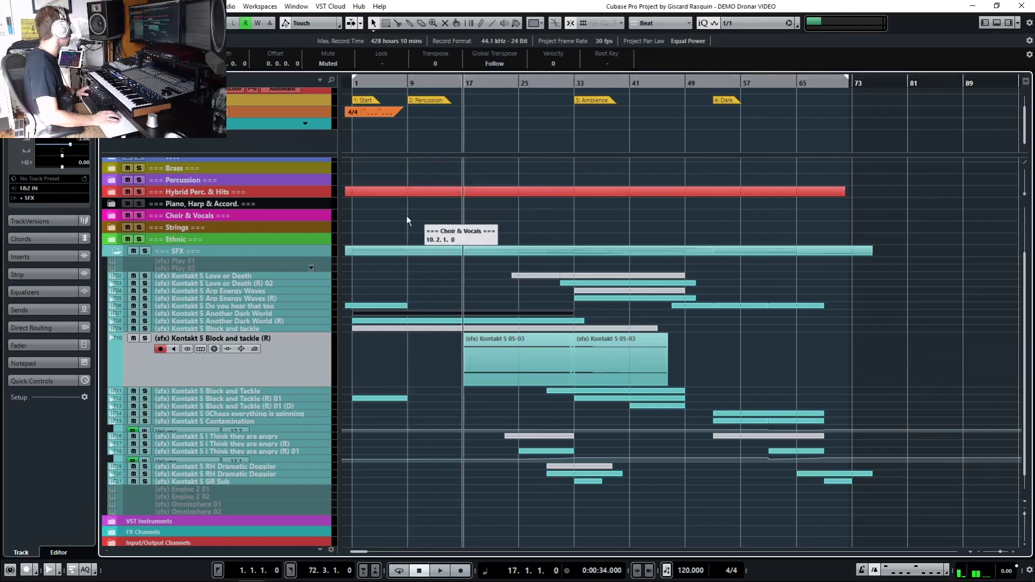
key(s)
key(space)
Step: Unmute the Block and tackle MIDI part, and bring its instrument window fully into view before closing it
click(484, 328)
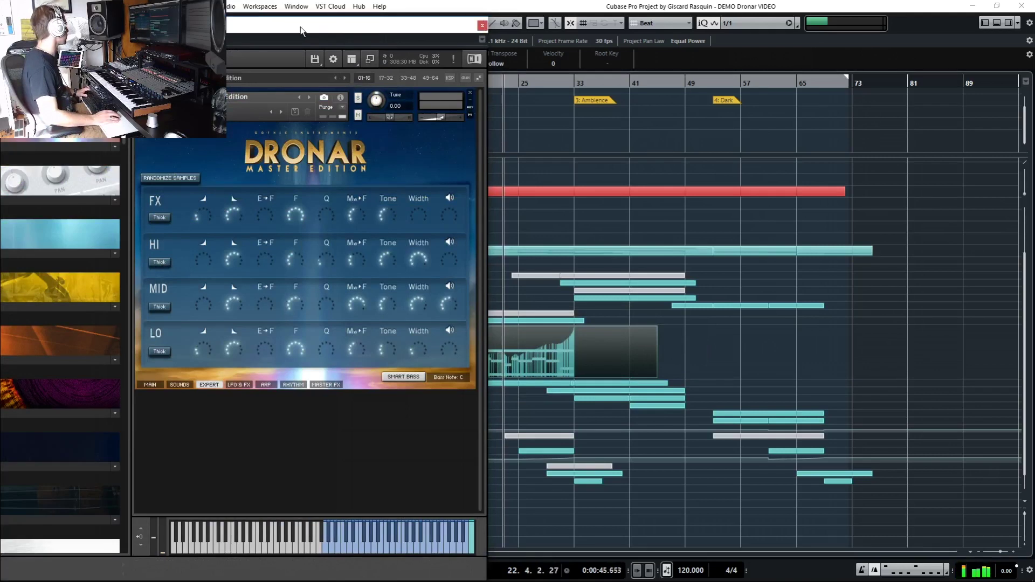
drag(300, 31, 610, 39)
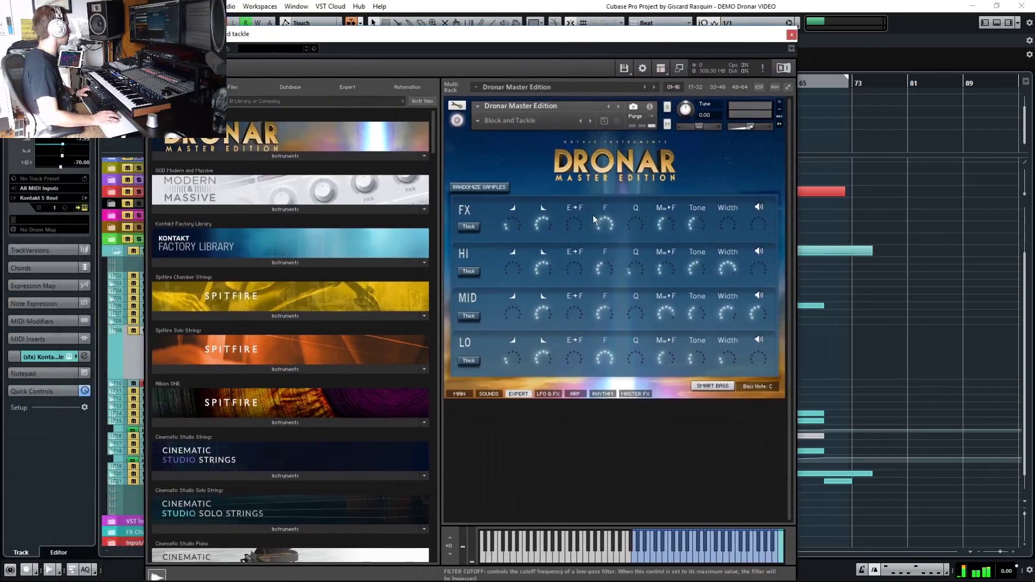
key(ctrl+w)
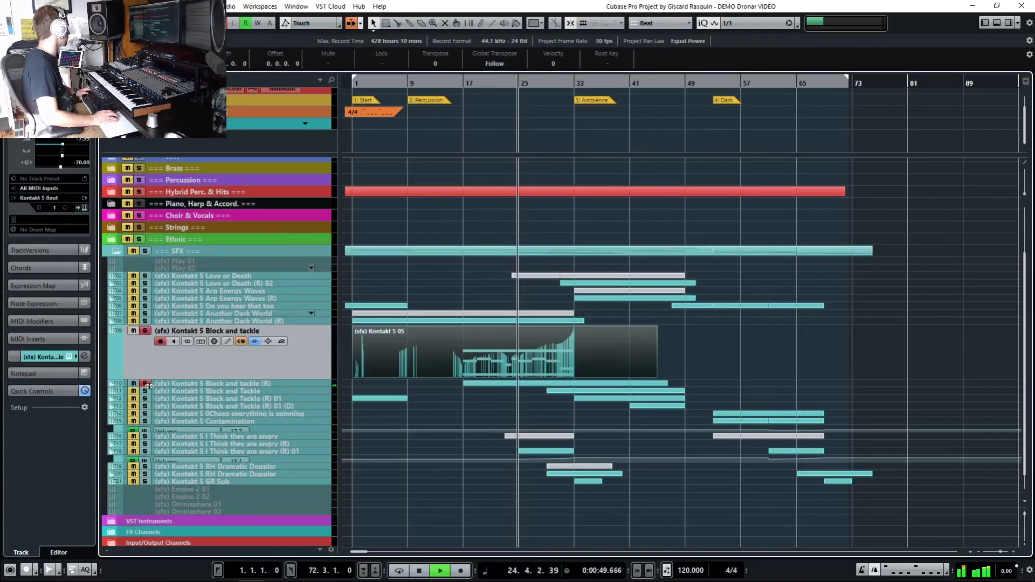
Step: Audition the Block and tackle MIDI track in solo while reviewing its instrument's Main and Expert pages, then close the window
double_click(377, 354)
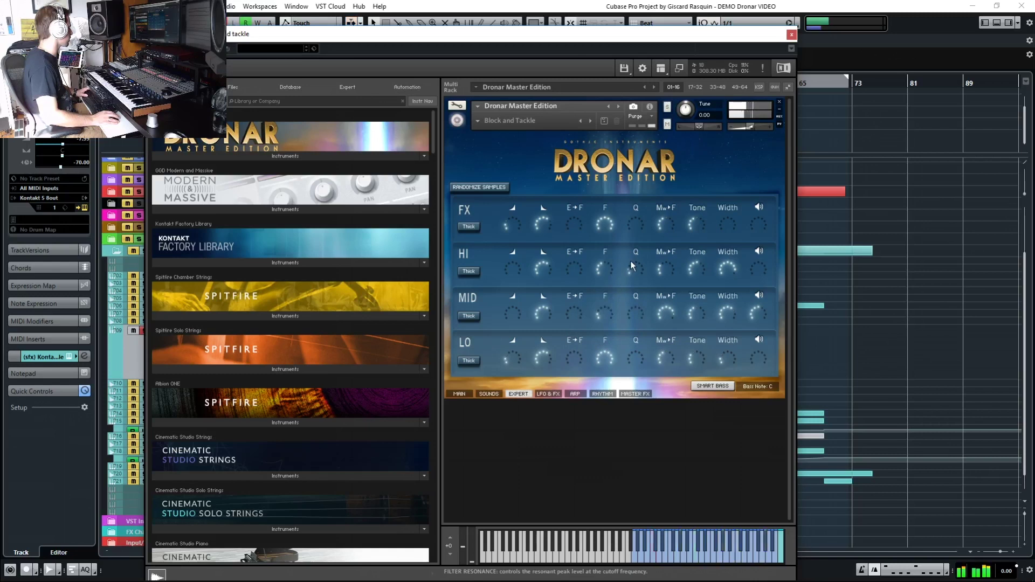
click(459, 394)
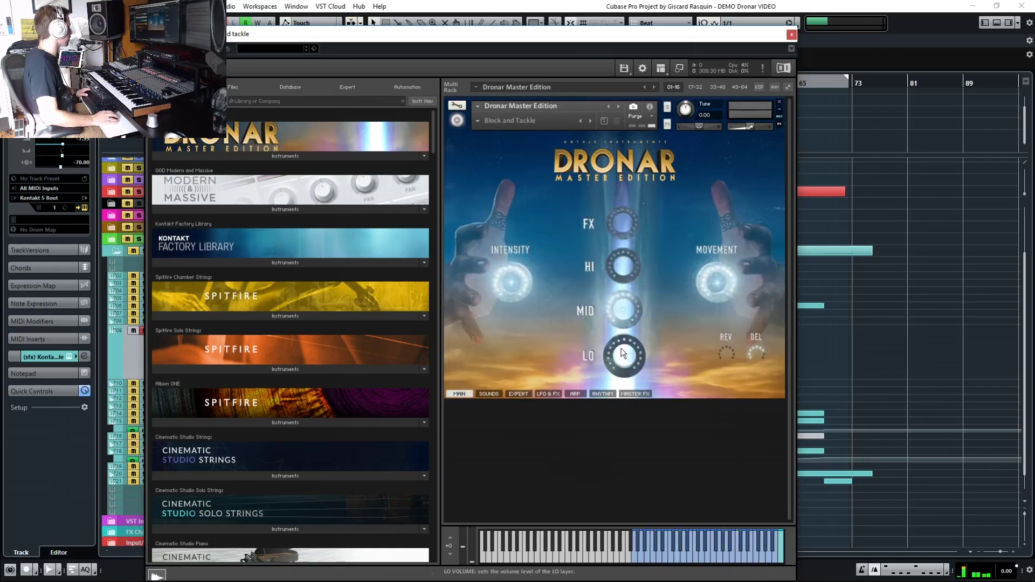
click(513, 395)
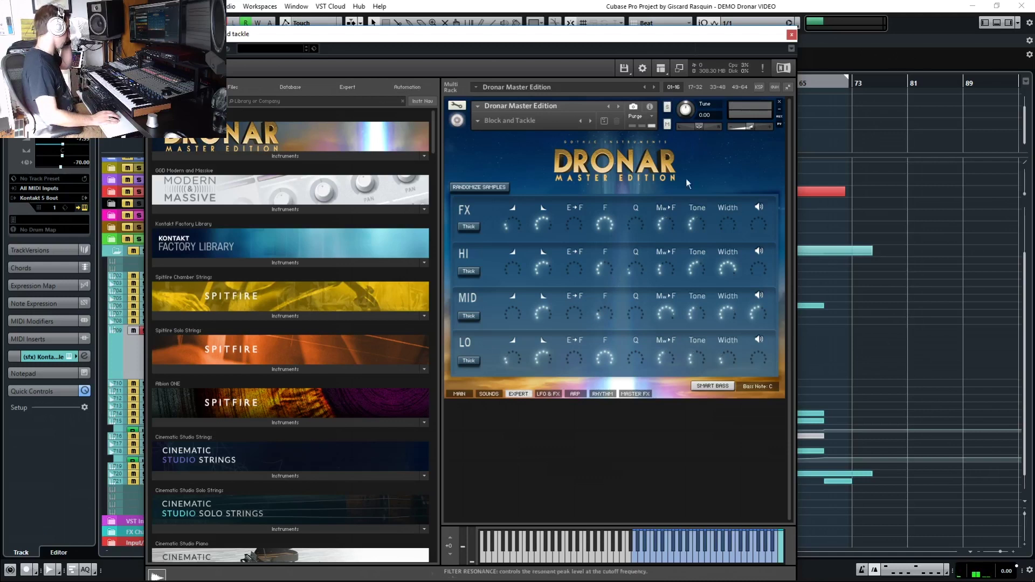
click(791, 36)
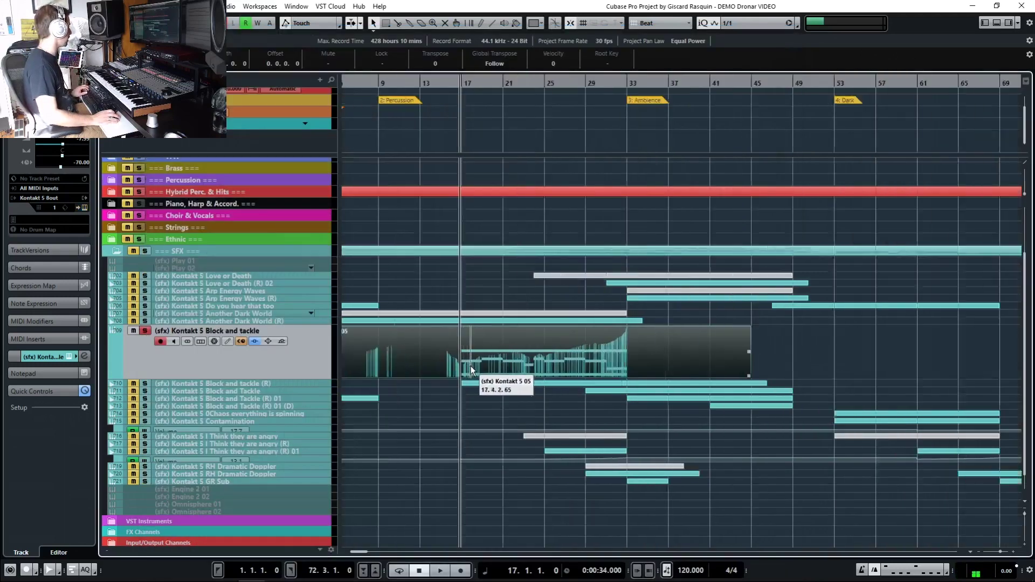
Step: Audition the Block and tackle MIDI track from bar 29 with its instrument open, then unsolo the track and mute its part
scroll(471, 370, up, 3)
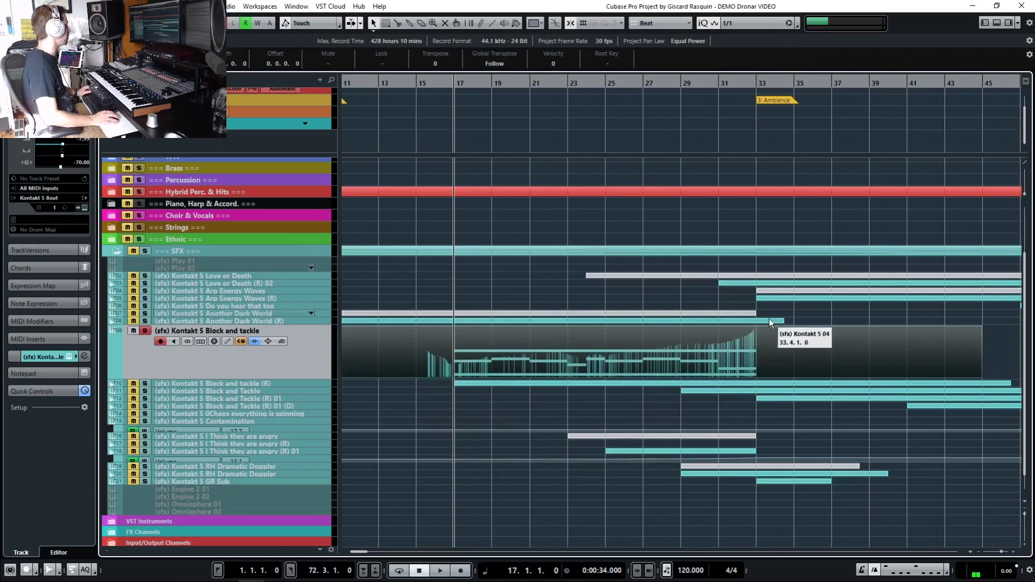
double_click(680, 83)
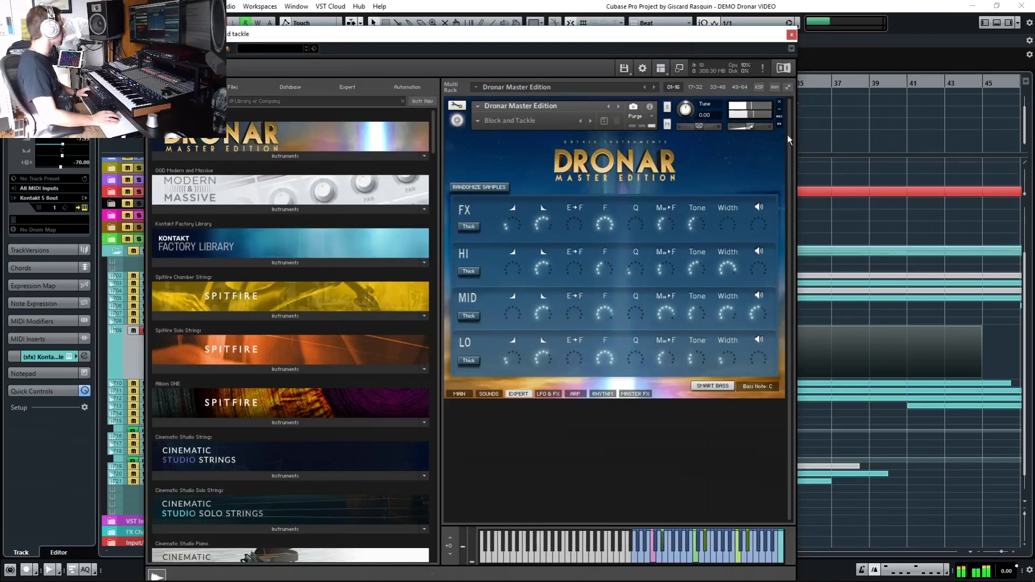
click(792, 34)
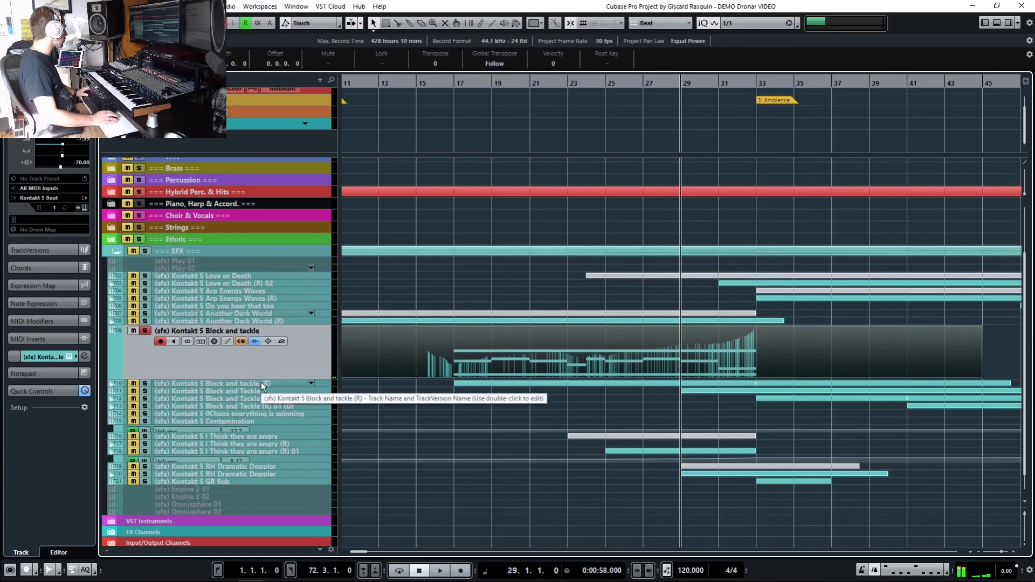
click(499, 363)
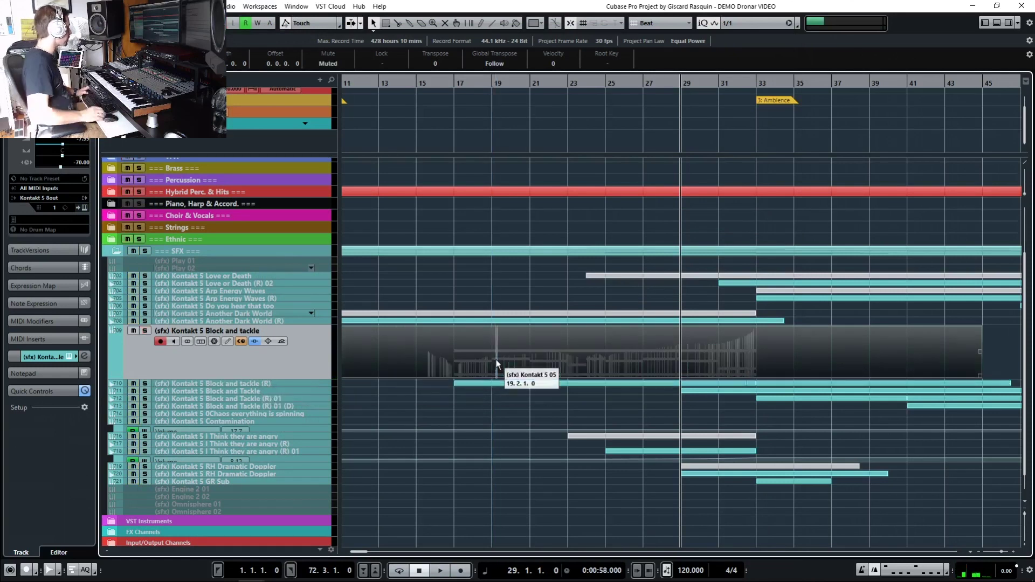
Step: Audition the I Think they are angry (R) 01 track in solo from bar 25
click(278, 391)
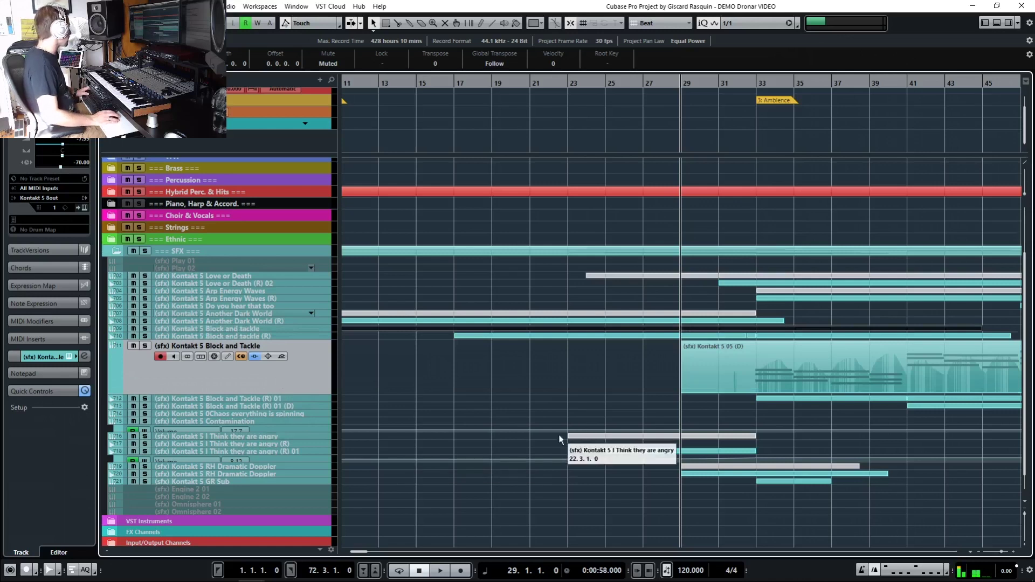
click(281, 451)
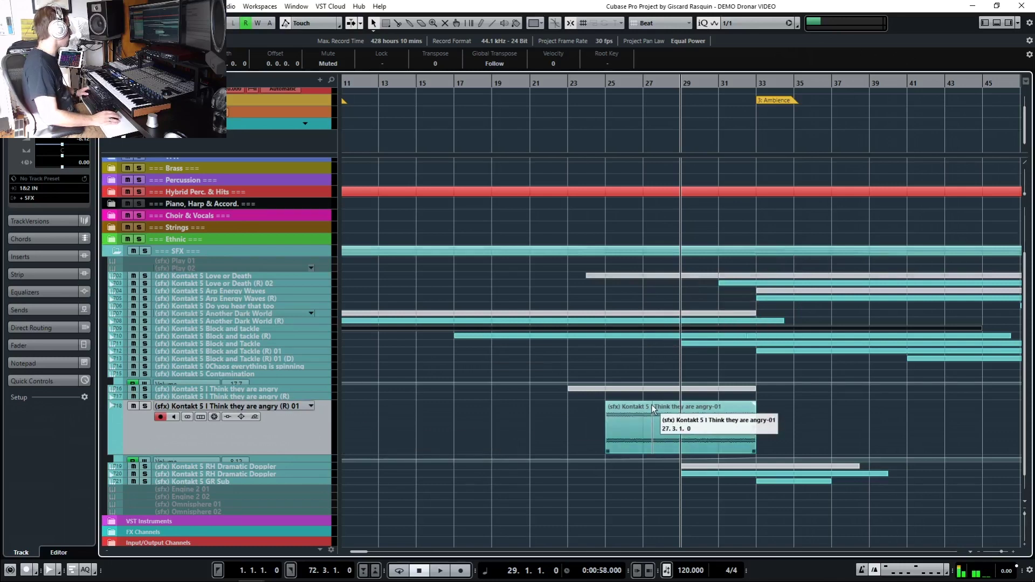
click(606, 85)
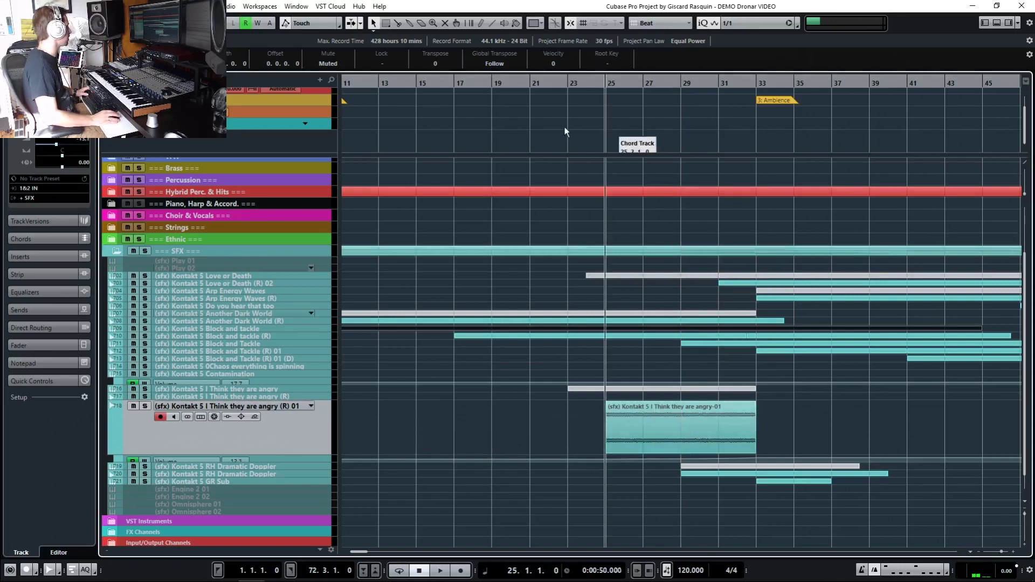
key(s)
key(space)
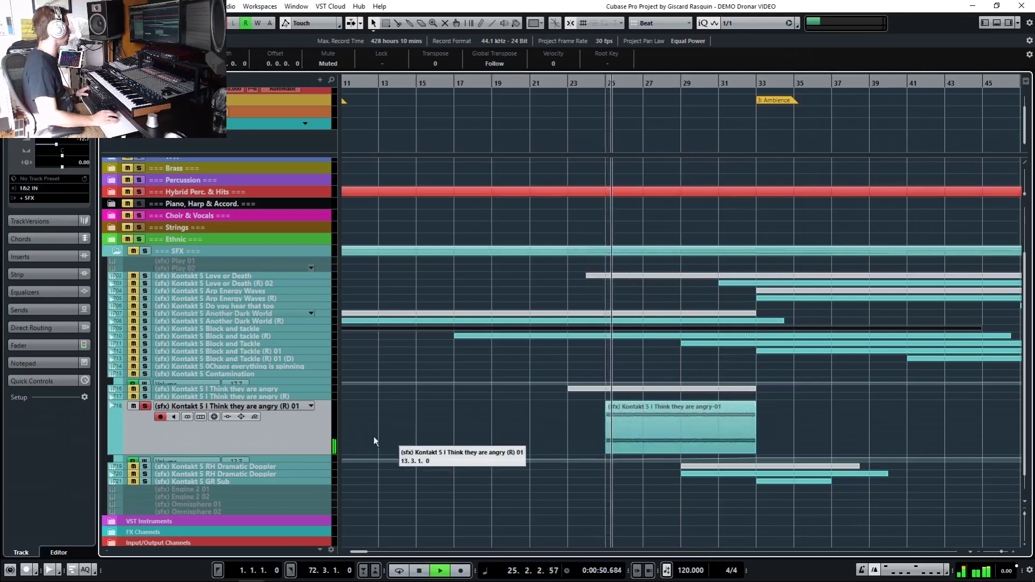
Step: Select the I Think they are angry MIDI part, then stop playback and unsolo the (R) 01 track
click(269, 388)
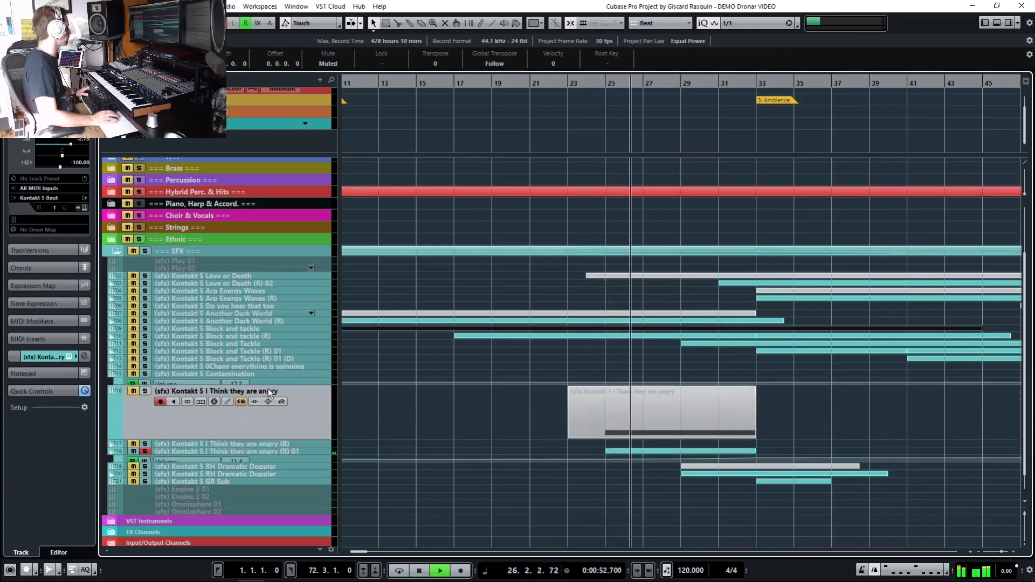
click(640, 416)
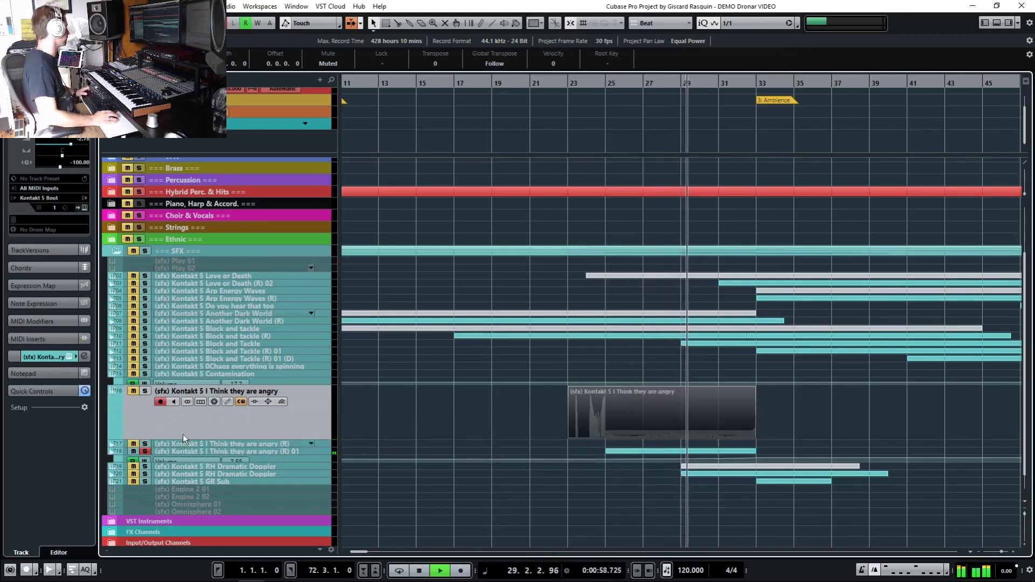
key(space)
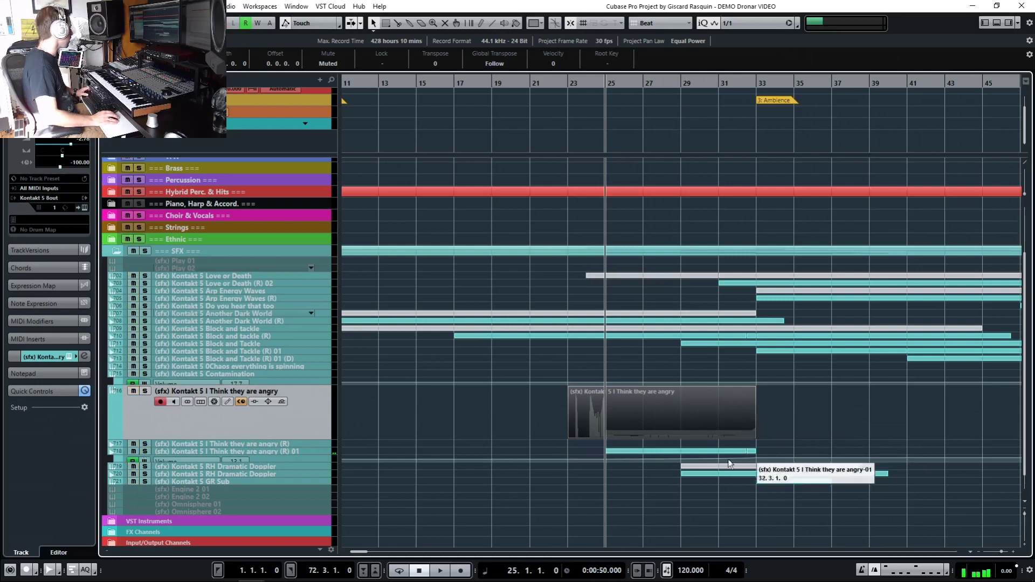
Step: Unmute the MIDI part on the I Think they are angry track
click(640, 452)
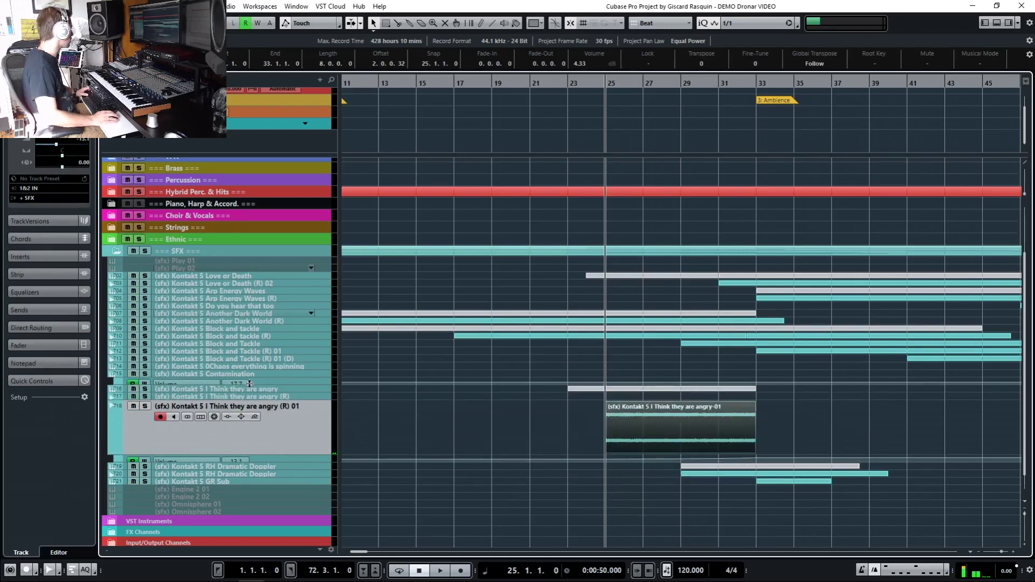
click(293, 386)
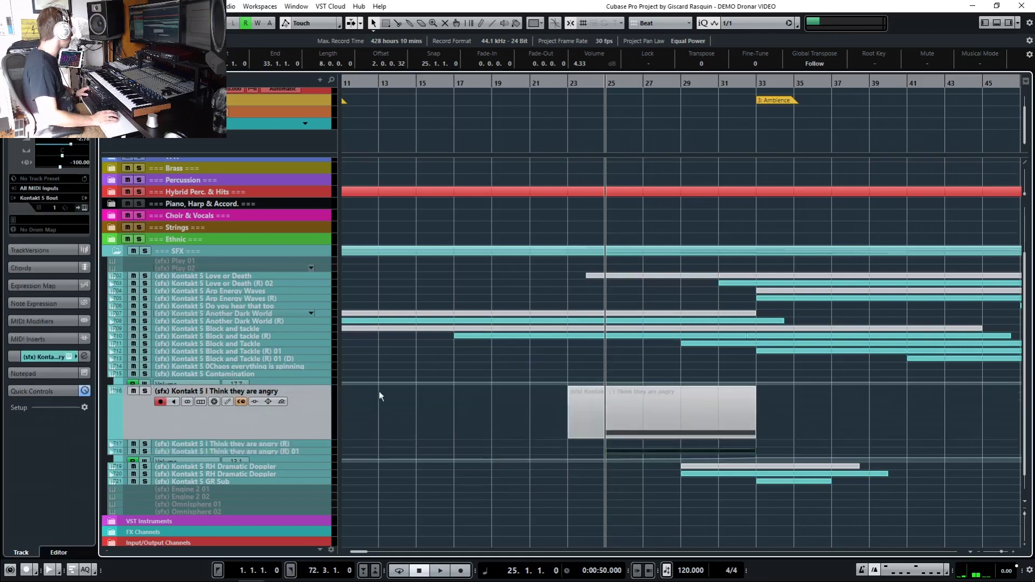
click(619, 407)
key(shift+u)
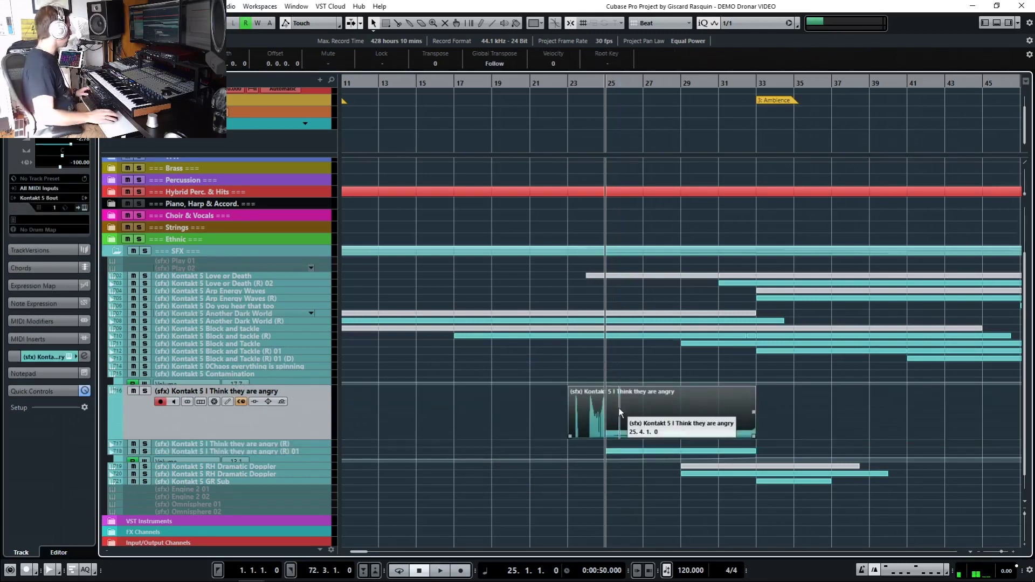
Step: Solo the I Think they are angry MIDI track, open its instrument and play from bar 25
key(s)
click(201, 402)
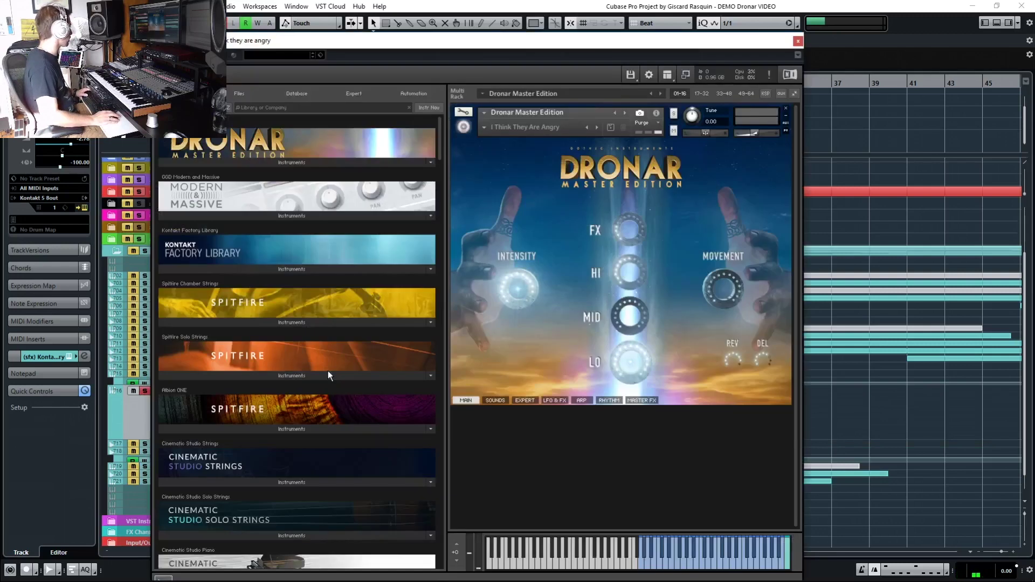
key(space)
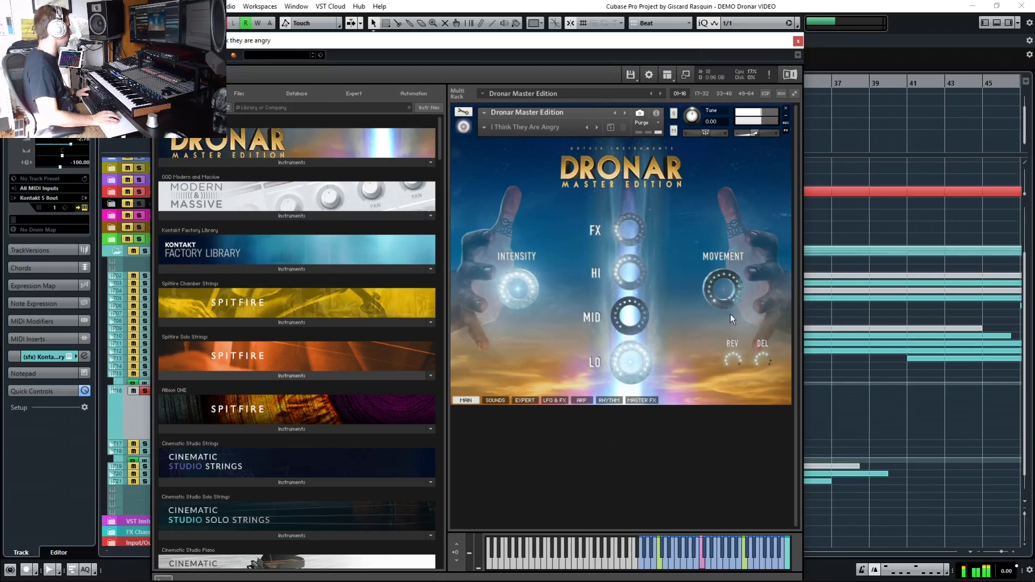
Step: Review the I Think They Are Angry preset's Expert and Main pages, then close the instrument and unsolo the track
click(521, 402)
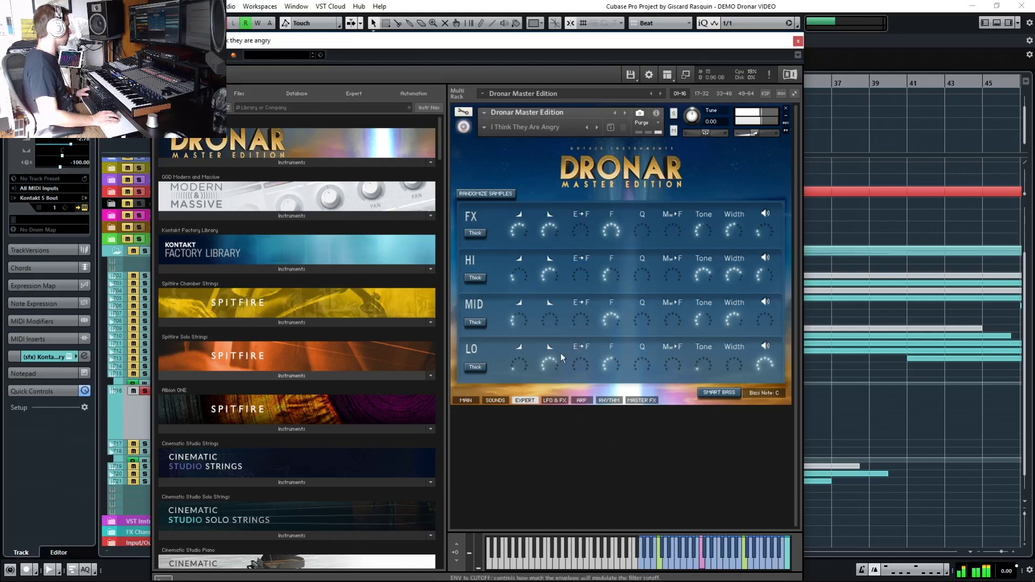
click(466, 400)
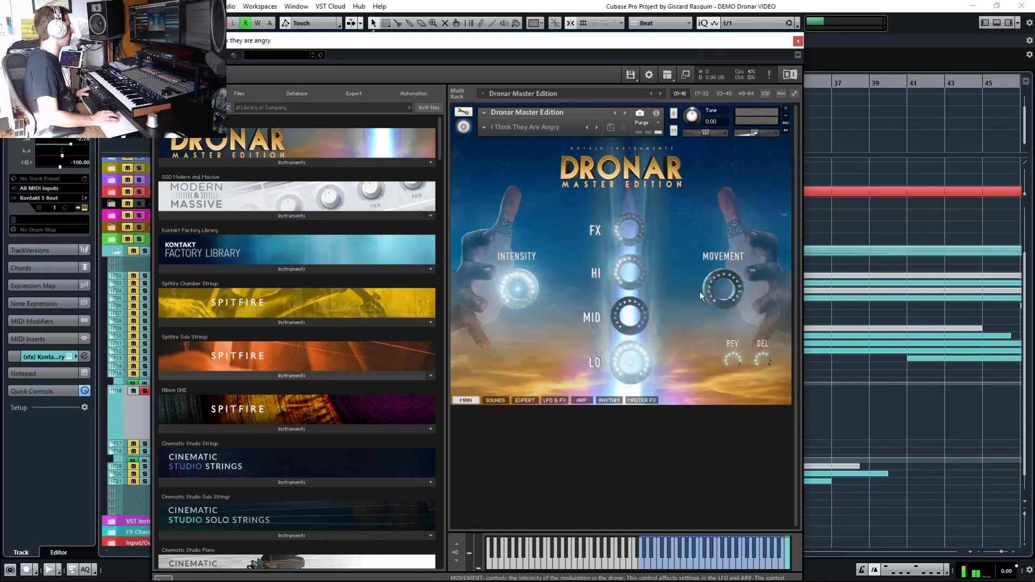
click(798, 41)
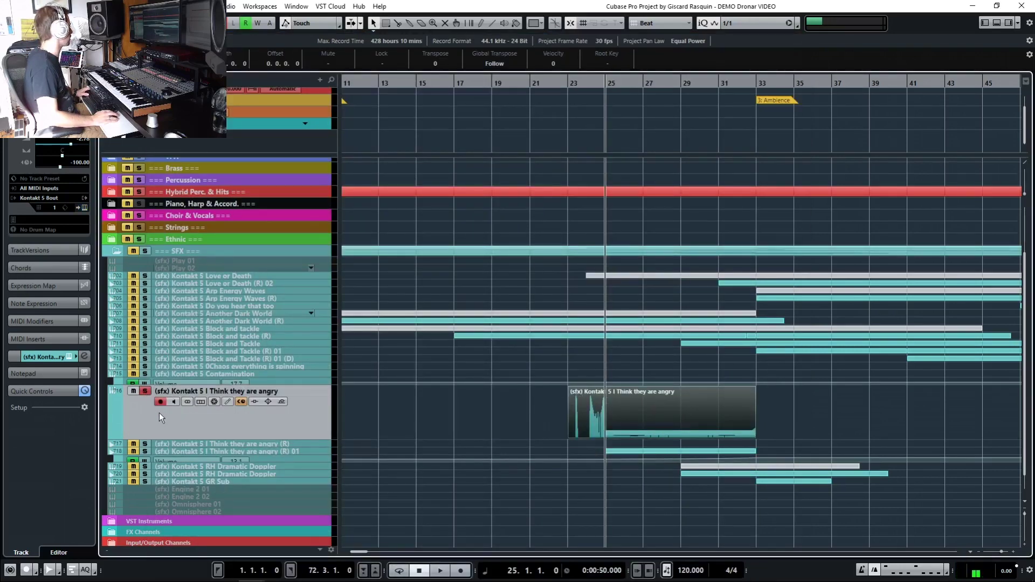
click(145, 388)
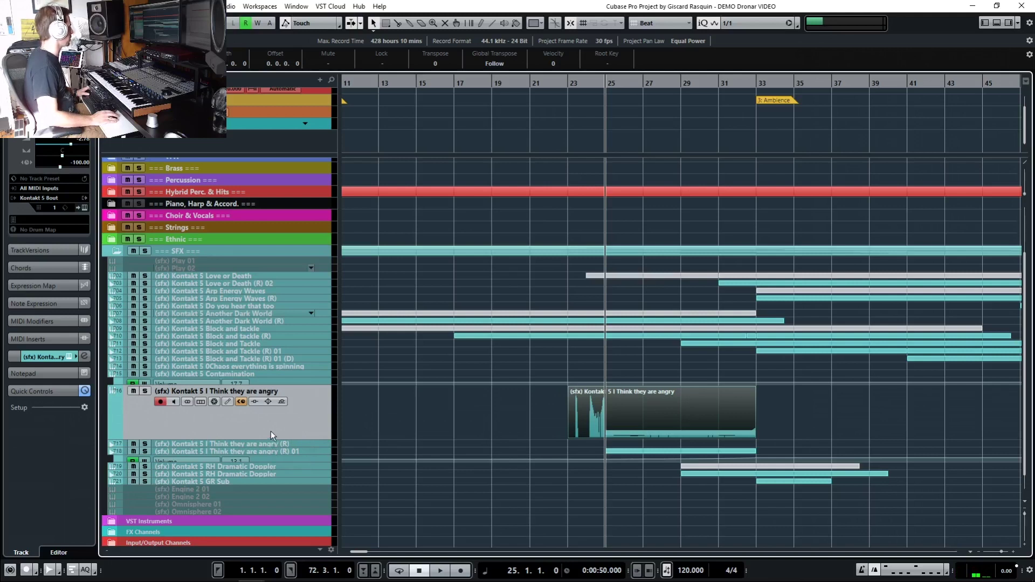
Step: Play the I Think they are angry track in solo from bar 25, unsolo it during playback, then stop
click(145, 392)
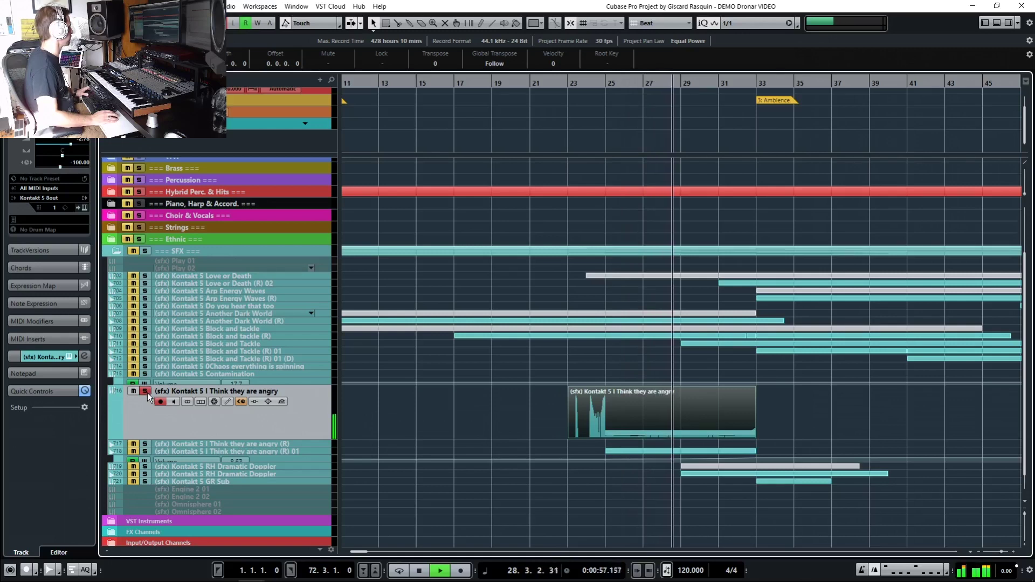
click(145, 392)
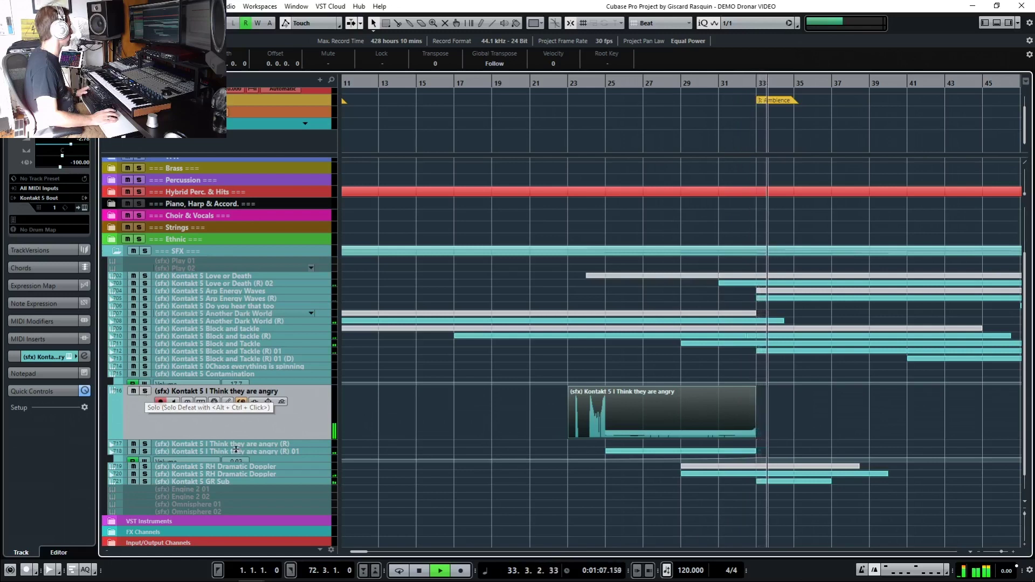
key(space)
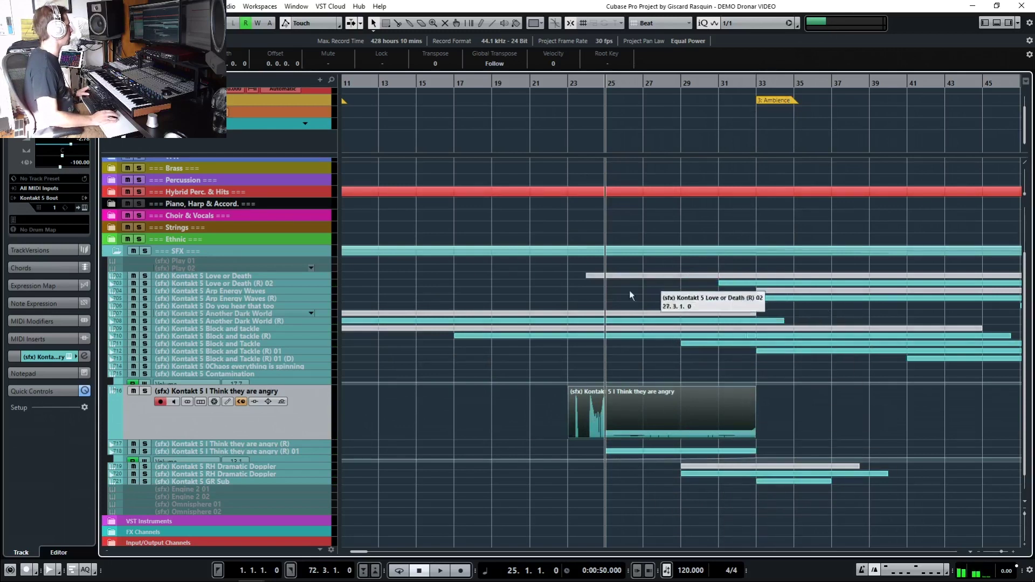
Step: Move the playback position to the Ambience marker at bar 33
scroll(606, 423, down, 2)
scroll(566, 365, down, 2)
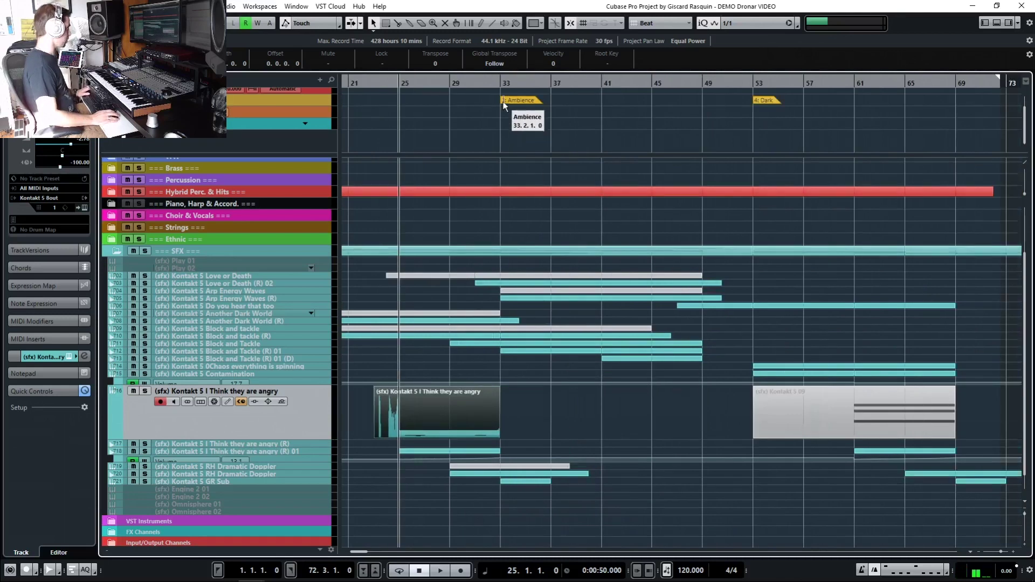
click(503, 101)
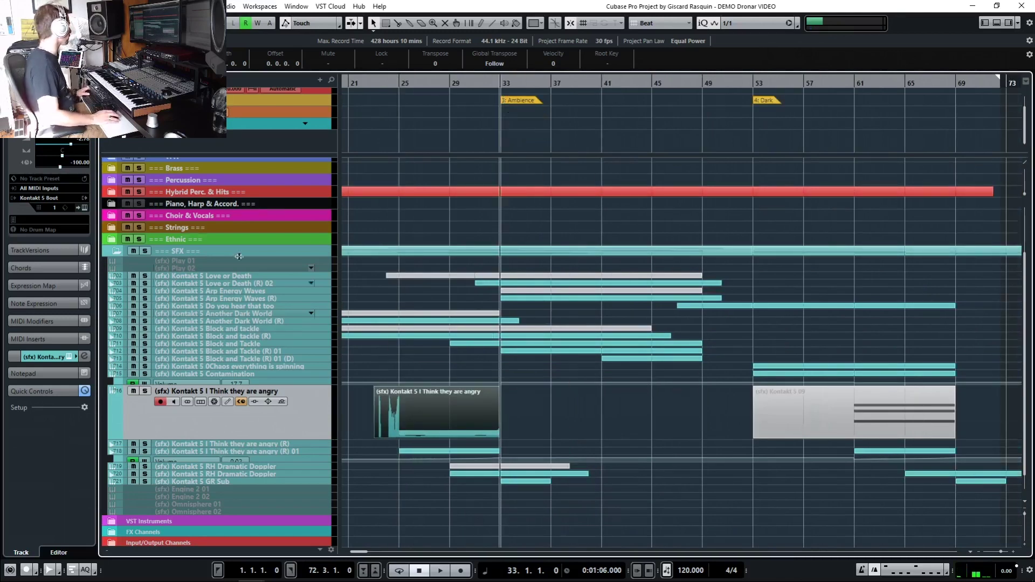
Step: Unmute the second MIDI part on the Love or Death track
click(240, 277)
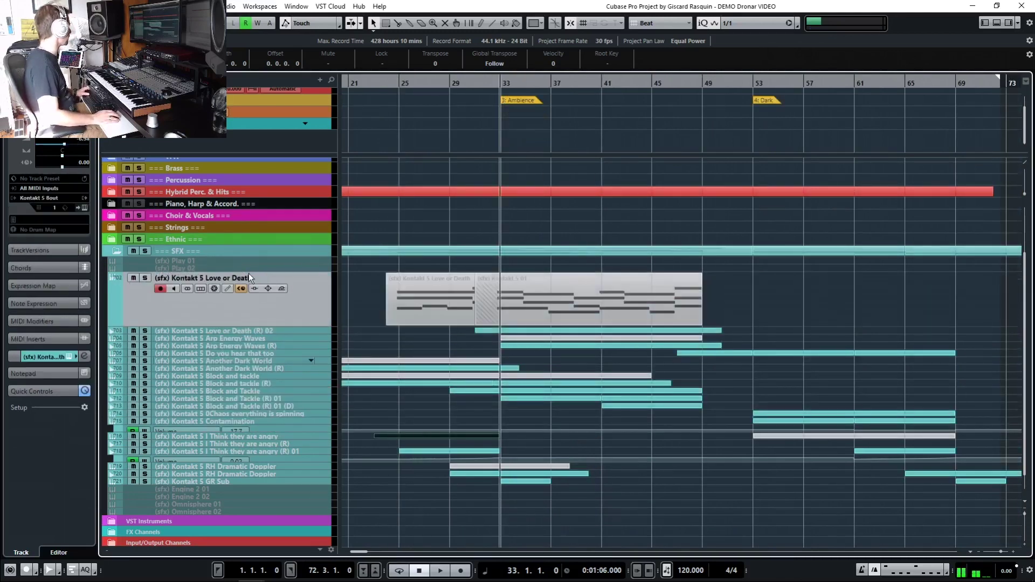
click(519, 288)
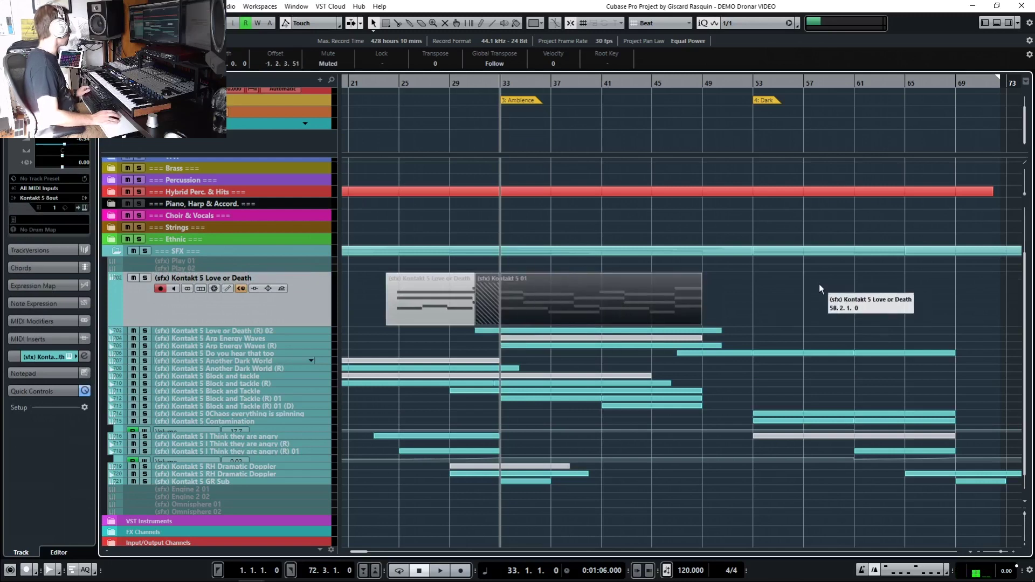
key(shift+u)
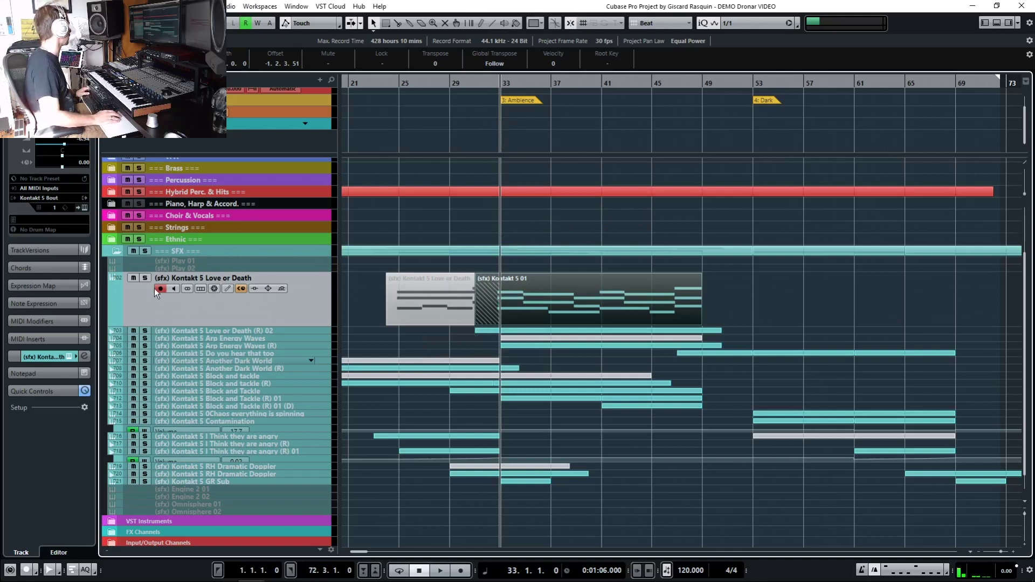
Step: Solo the Love or Death track, review its Dronar preset's Main page in Kontakt, then close the instrument
click(145, 277)
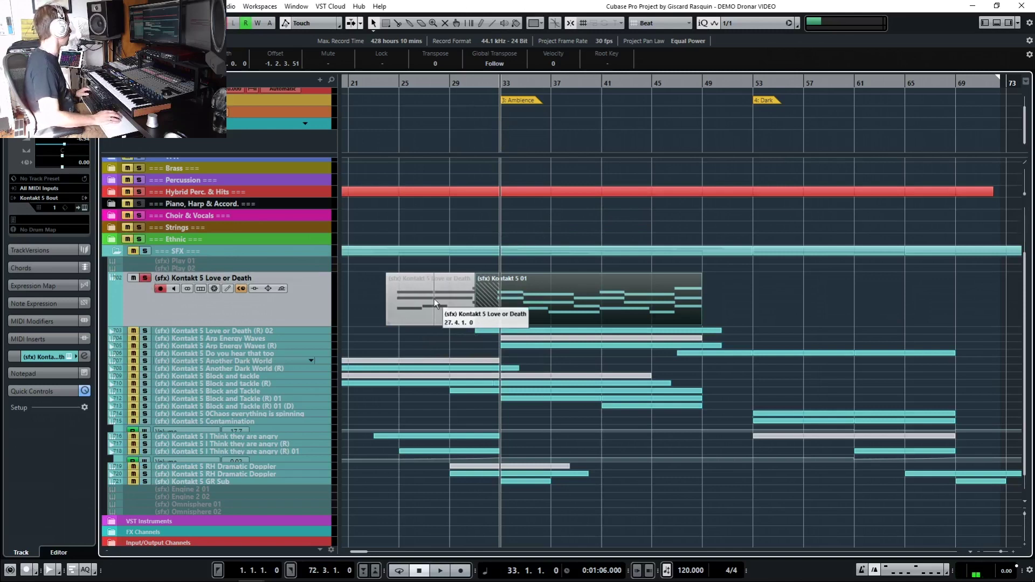
key(F11)
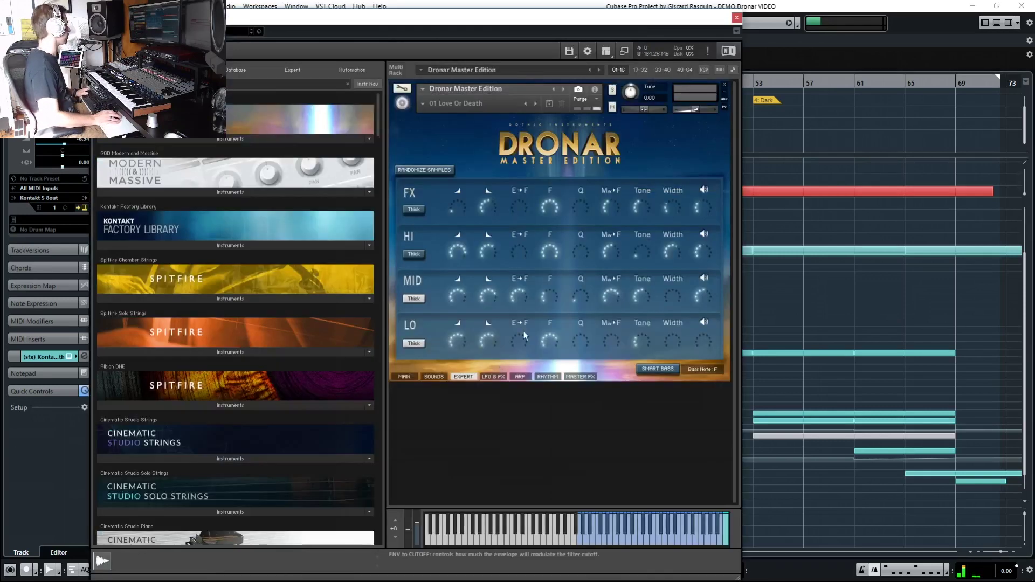
click(406, 377)
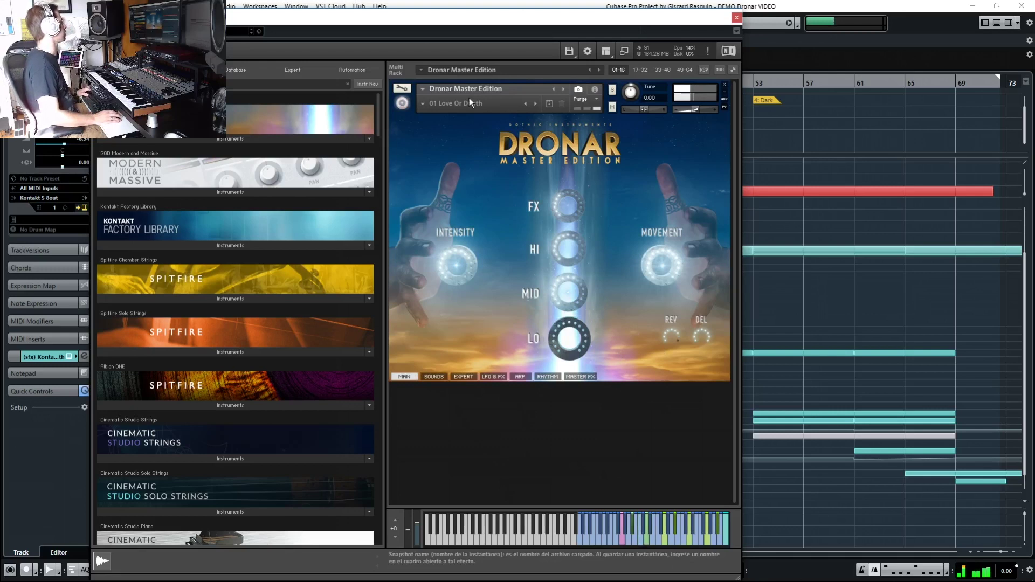
click(736, 20)
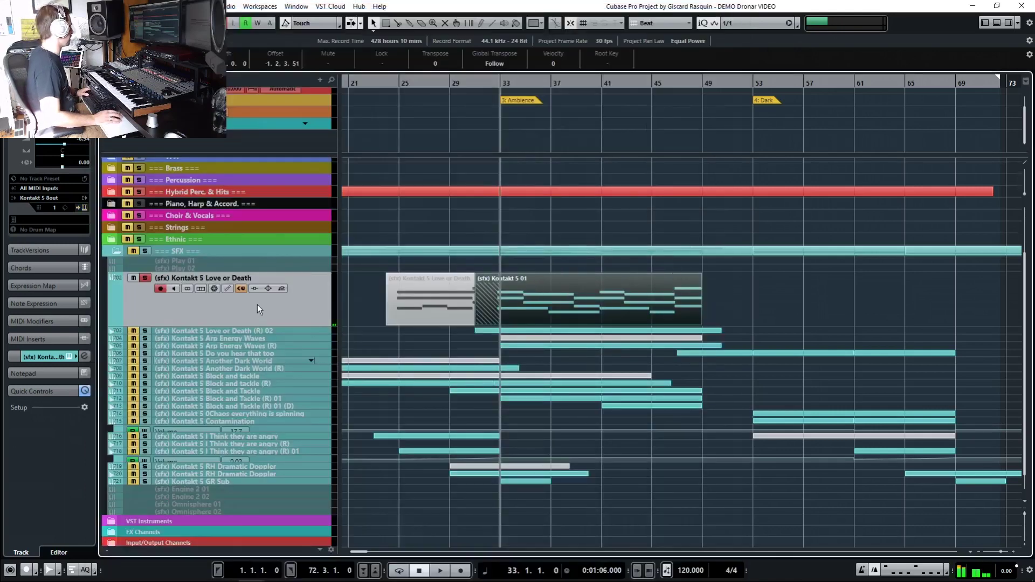
Step: Unmute the MIDI part on the Arp Energy Waves track
click(257, 345)
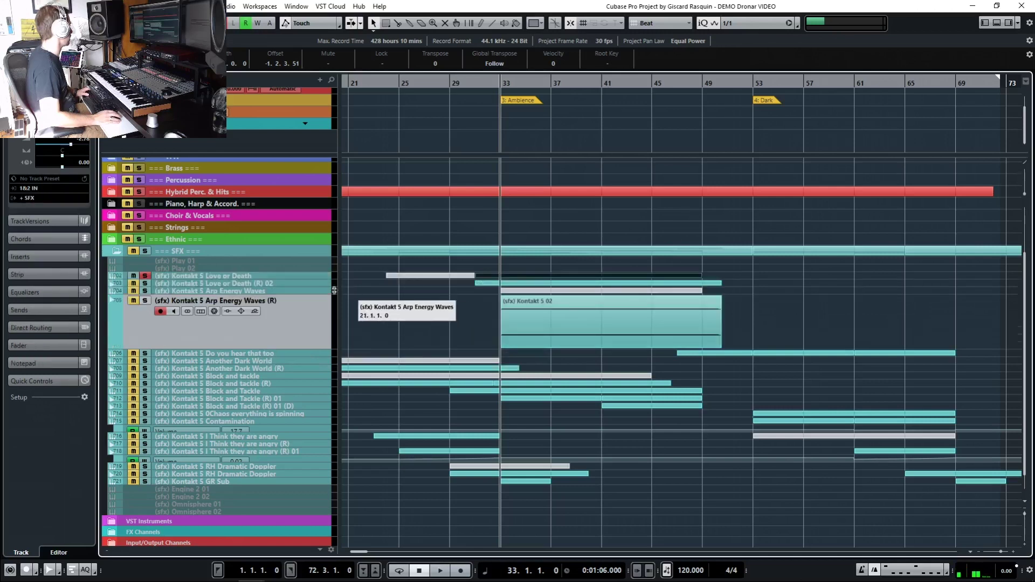
click(524, 290)
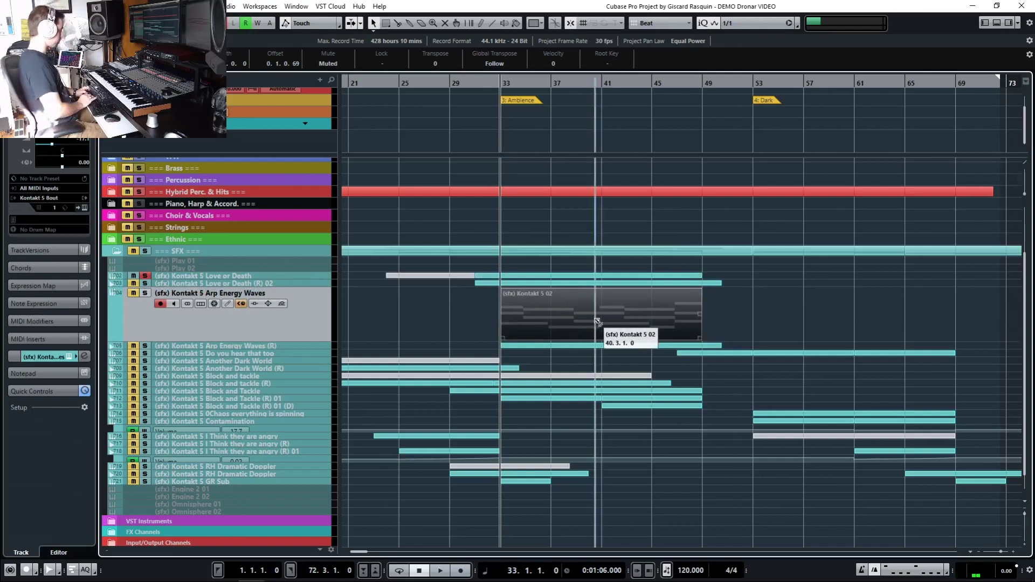
key(shift+u)
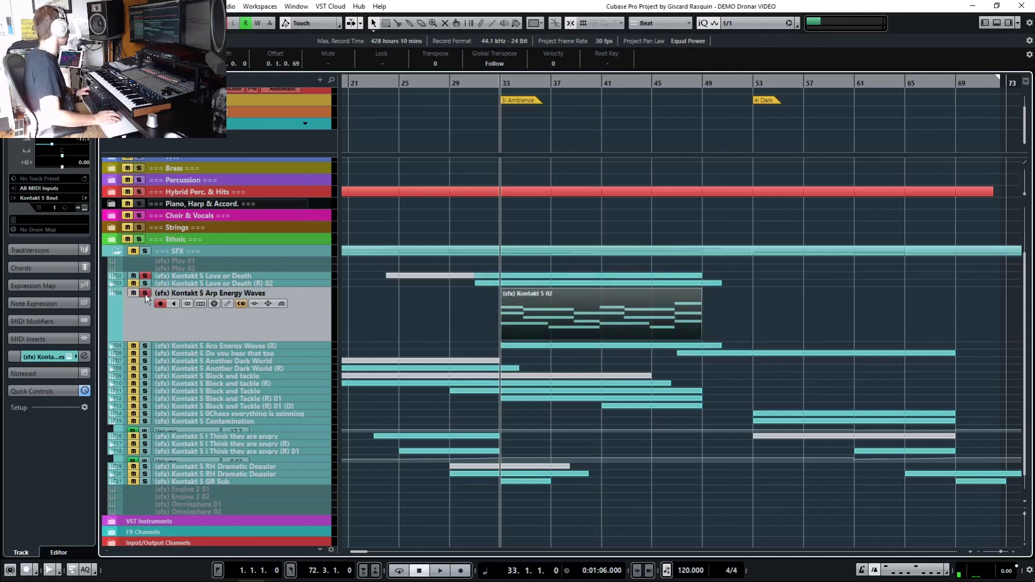
Step: Review the soloed Arp Energy Waves preset in Kontakt, close the instrument, and unsolo both Love or Death and Arp Energy Waves
key(e)
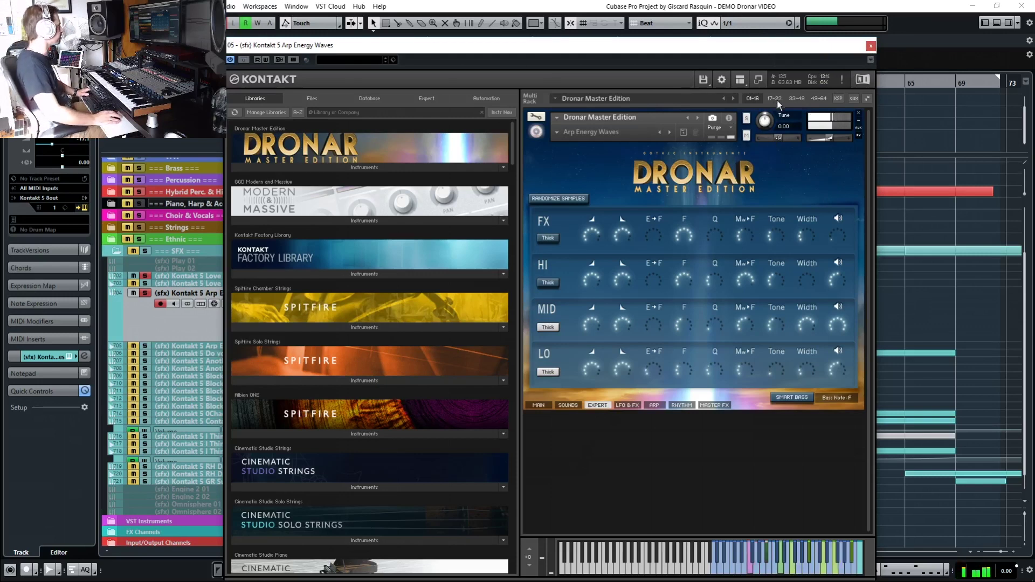
click(870, 46)
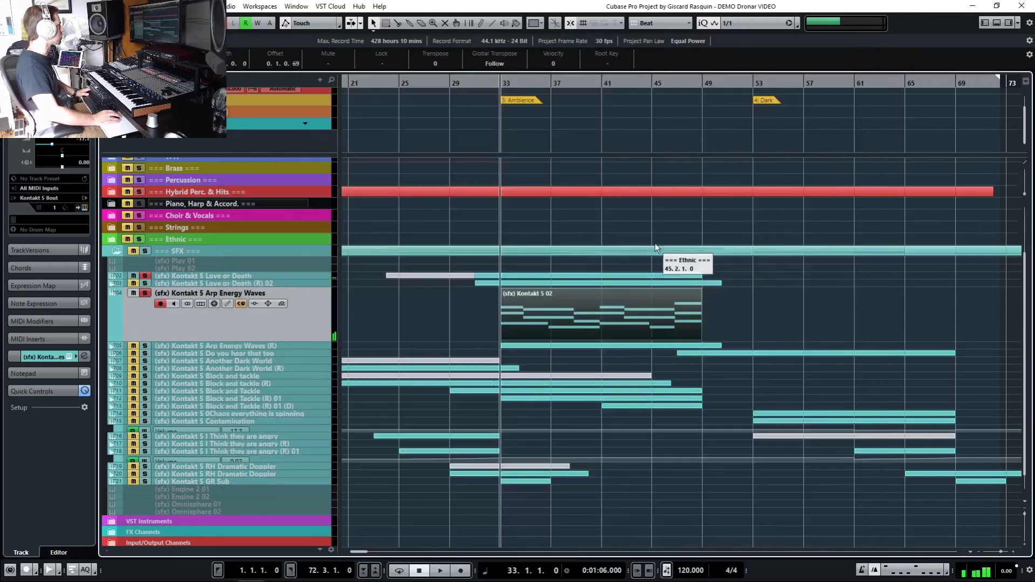
click(146, 274)
click(146, 293)
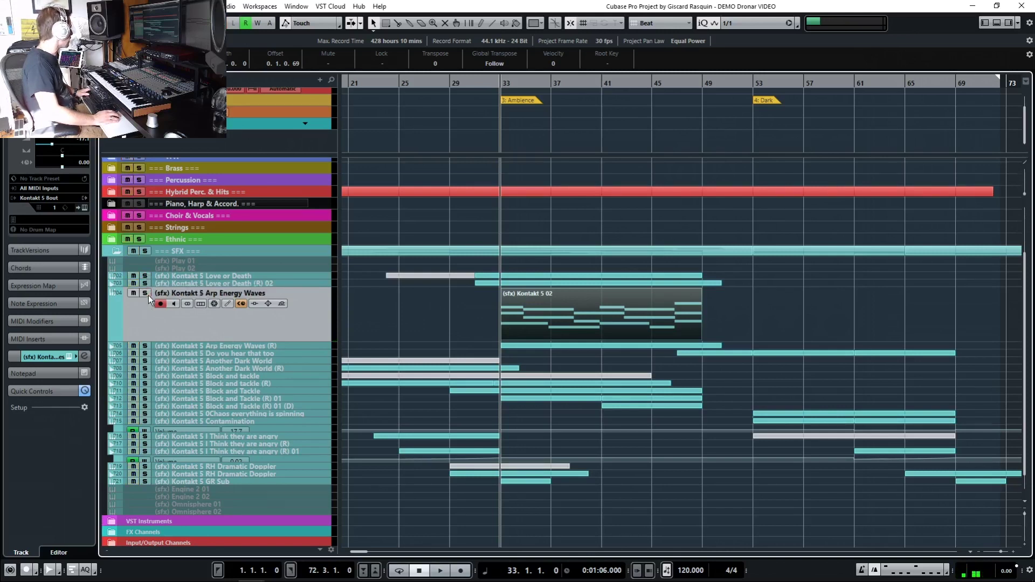
Step: Find the Block and Tackle MIDI track, select its part starting at bar 29, and solo the track
click(256, 343)
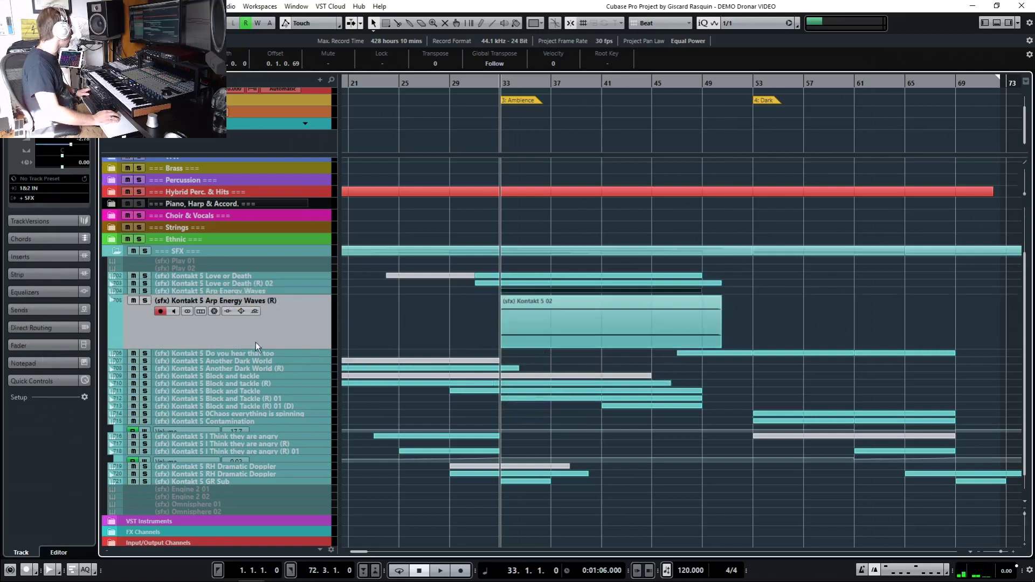
click(254, 381)
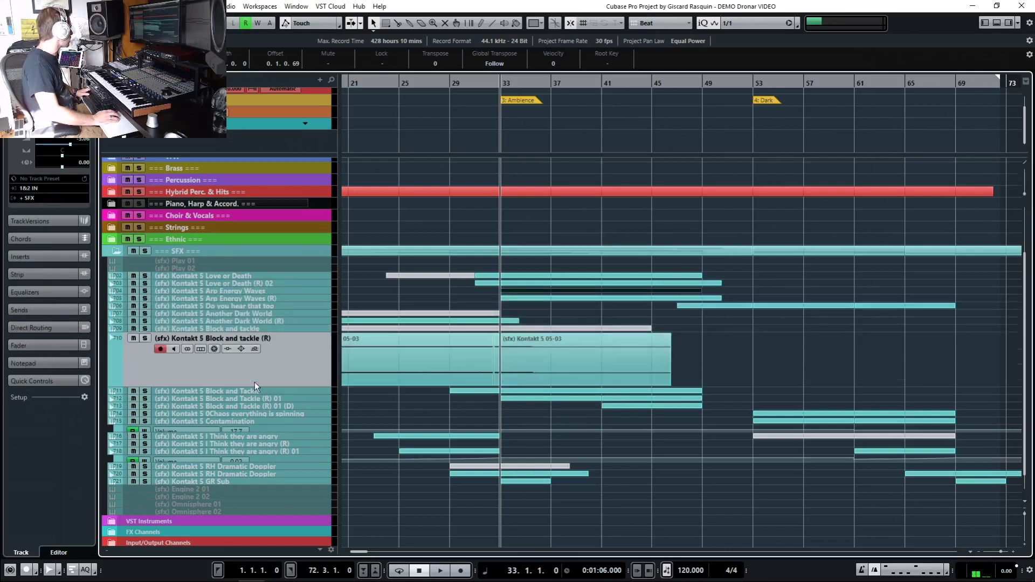
click(280, 328)
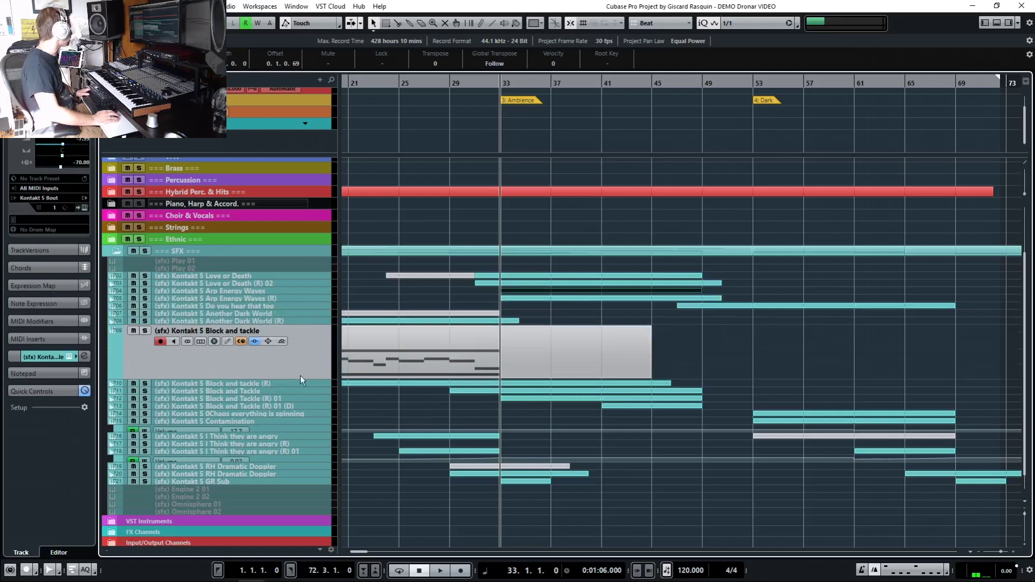
click(270, 390)
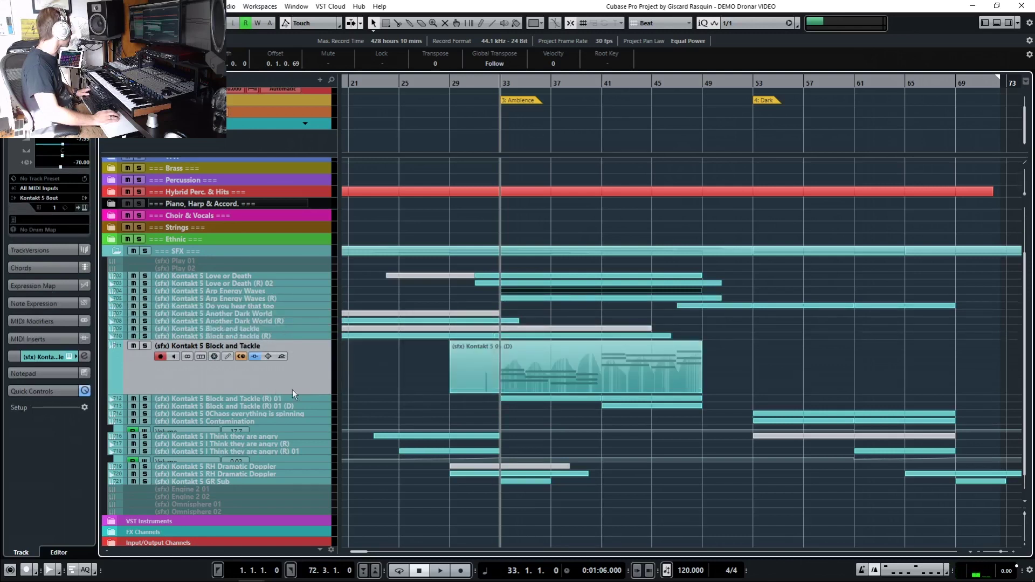
click(567, 367)
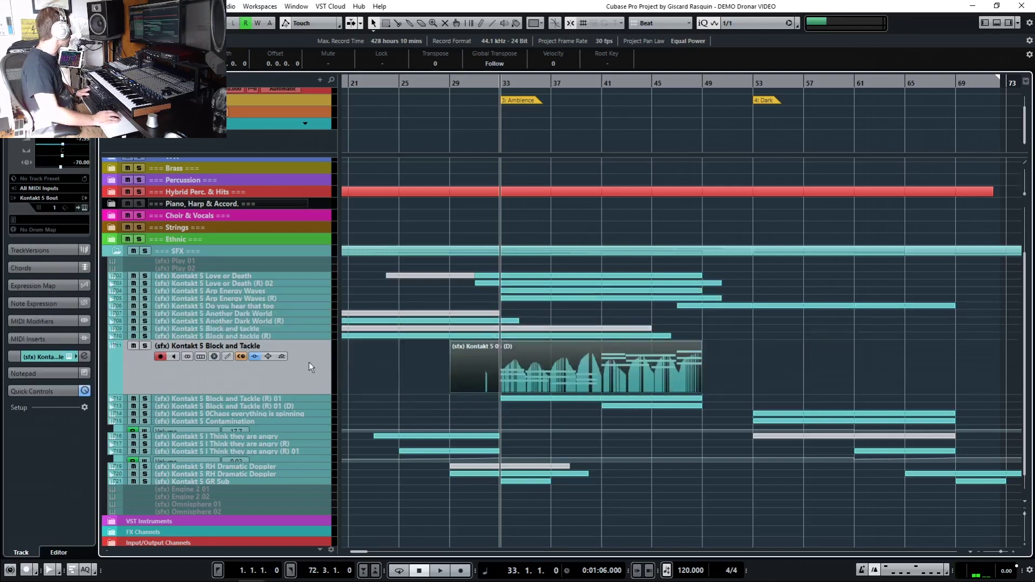
key(s)
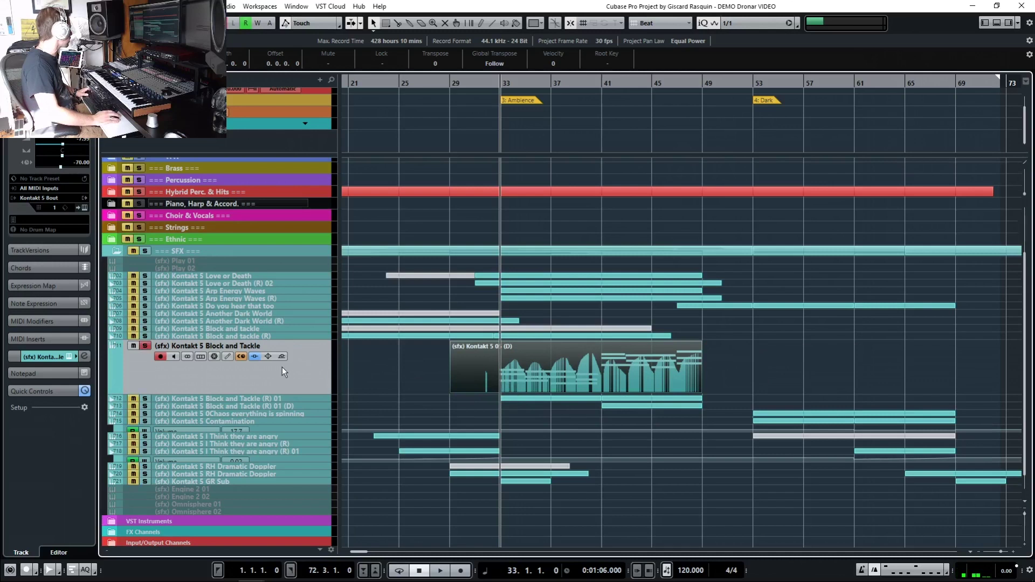
Step: Check the Block and Tackle (R) 01 event at bar 1, then reselect the Block and Tackle MIDI part and open its Kontakt instrument
scroll(522, 377, left, 5)
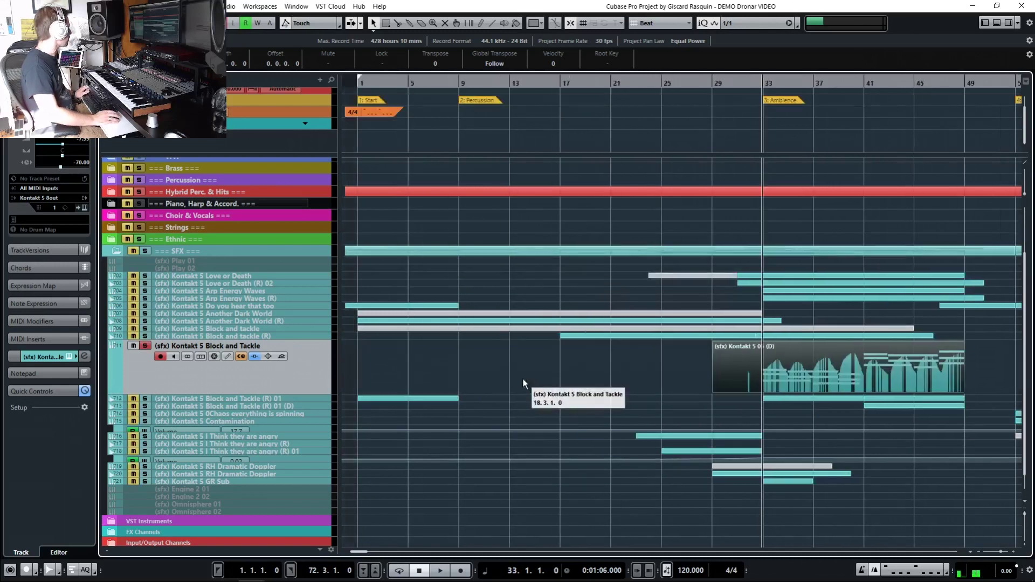
click(402, 399)
click(264, 344)
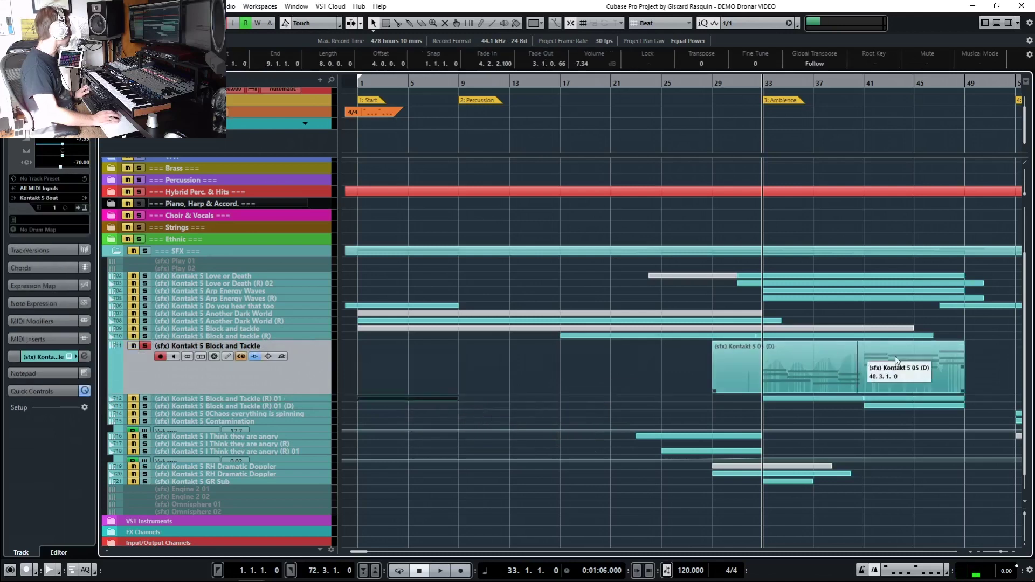
click(825, 374)
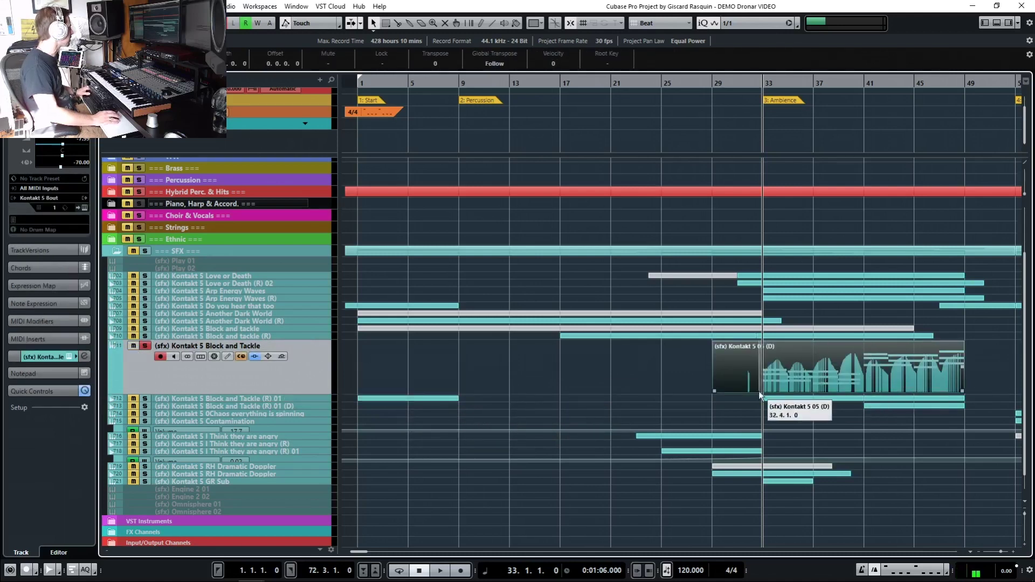
double_click(825, 393)
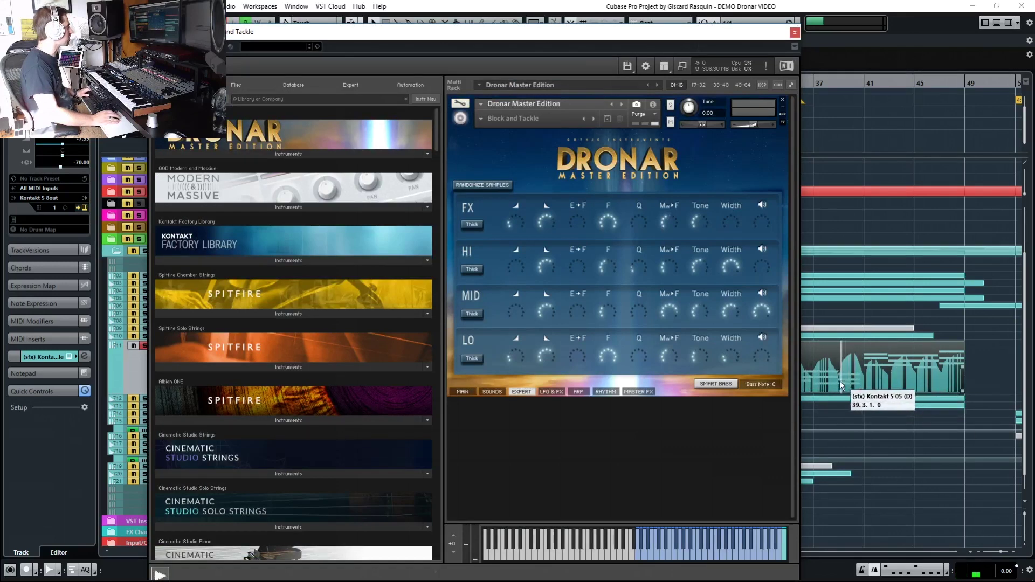
Step: Review the Block and Tackle preset's Main and Expert pages during playback from bar 33, then close the instrument and stop
drag(621, 38, 694, 35)
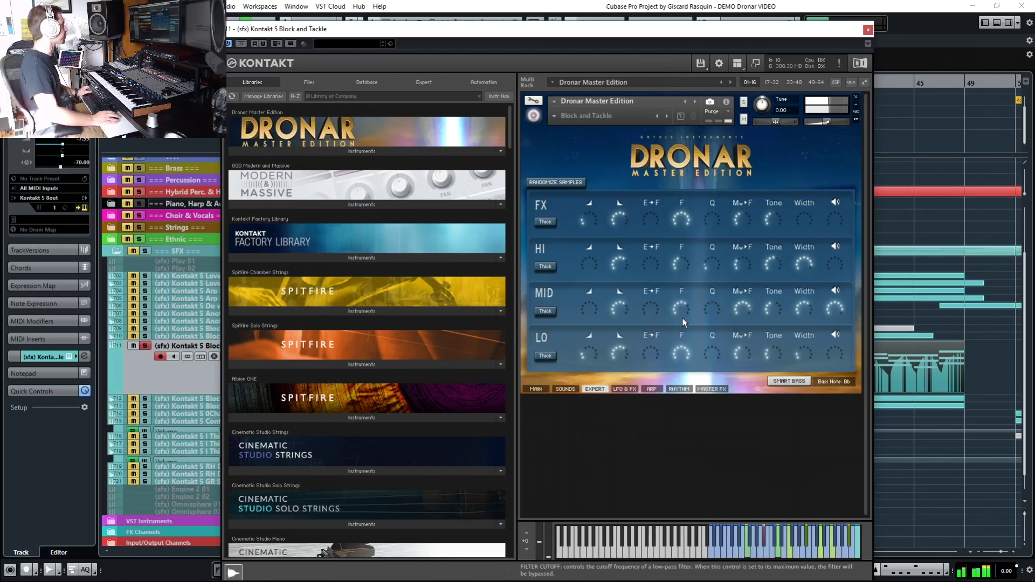
click(535, 389)
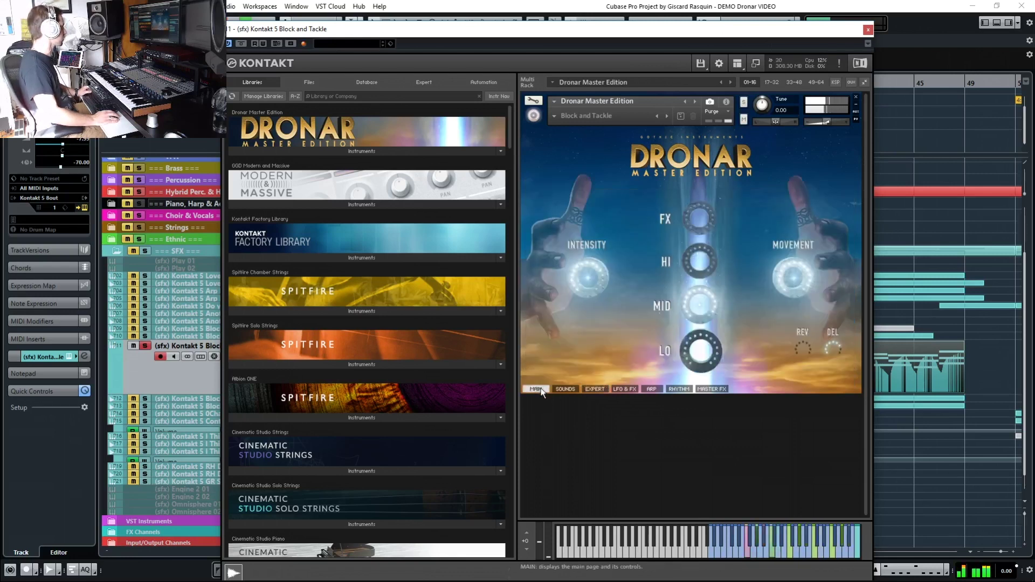
click(595, 389)
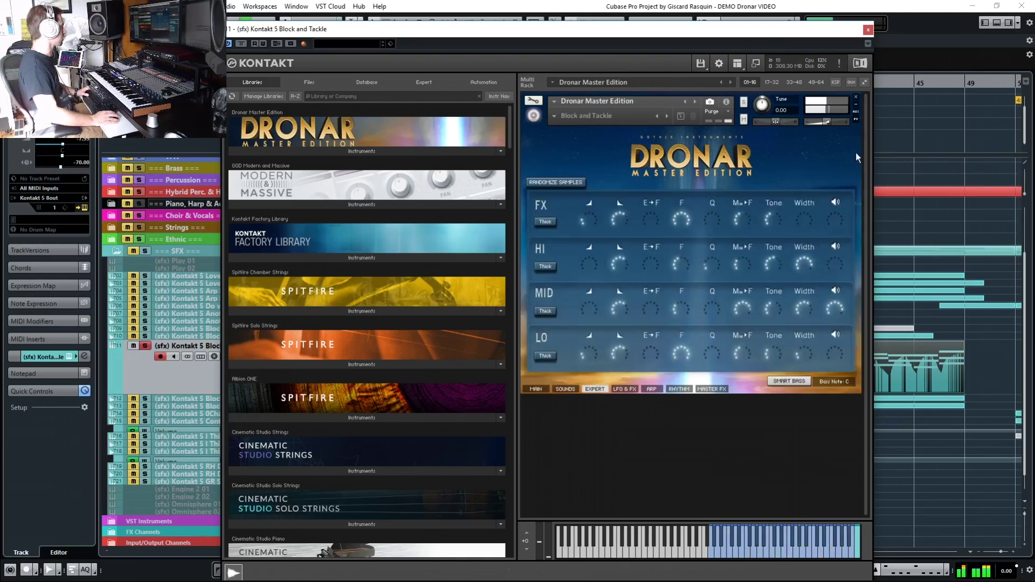
click(869, 30)
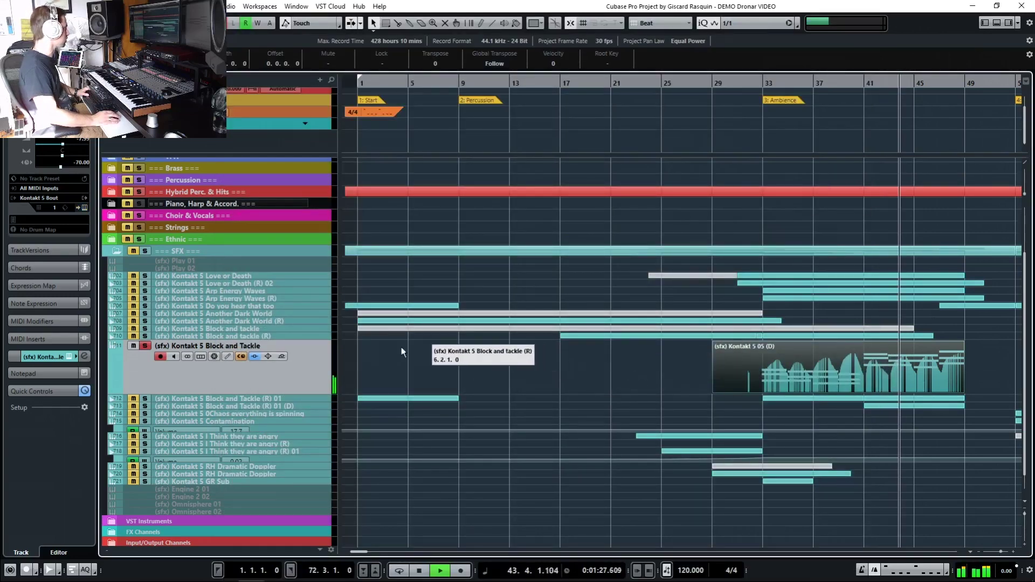
key(space)
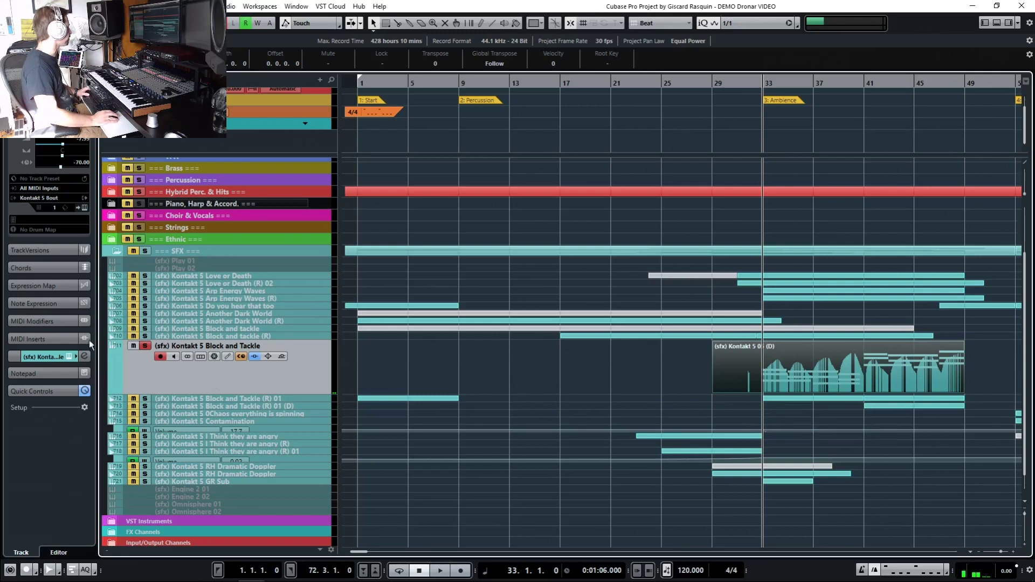
Step: Select the two audio events between bars 33 and 49 on the Block and Tackle (R) 01 track
click(259, 398)
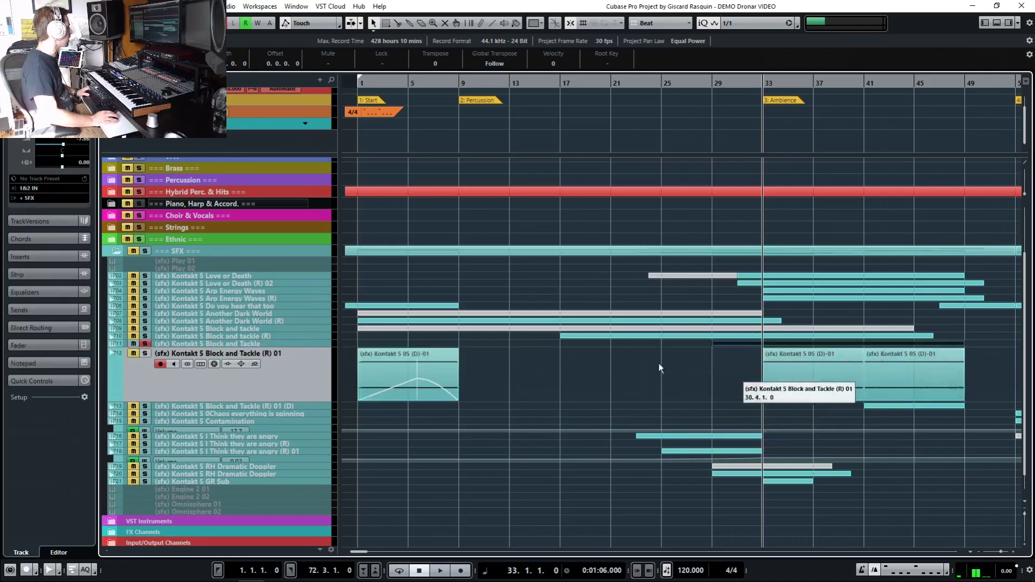
drag(714, 372, 980, 387)
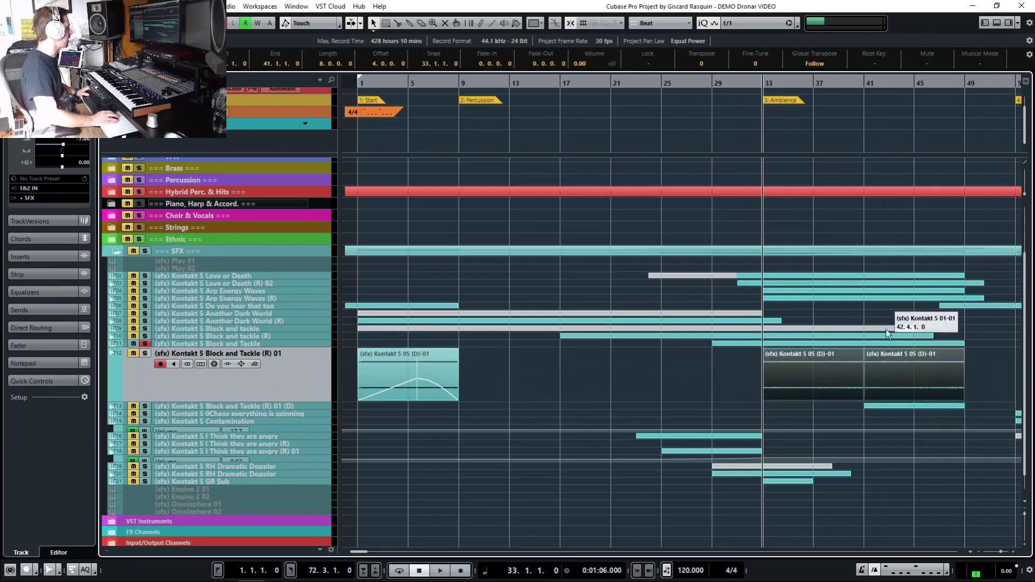
Step: Check the Block and Tackle (R) 01 (D) track, then solo Love or Death and Arp Energy Waves alongside Block and Tackle
click(885, 406)
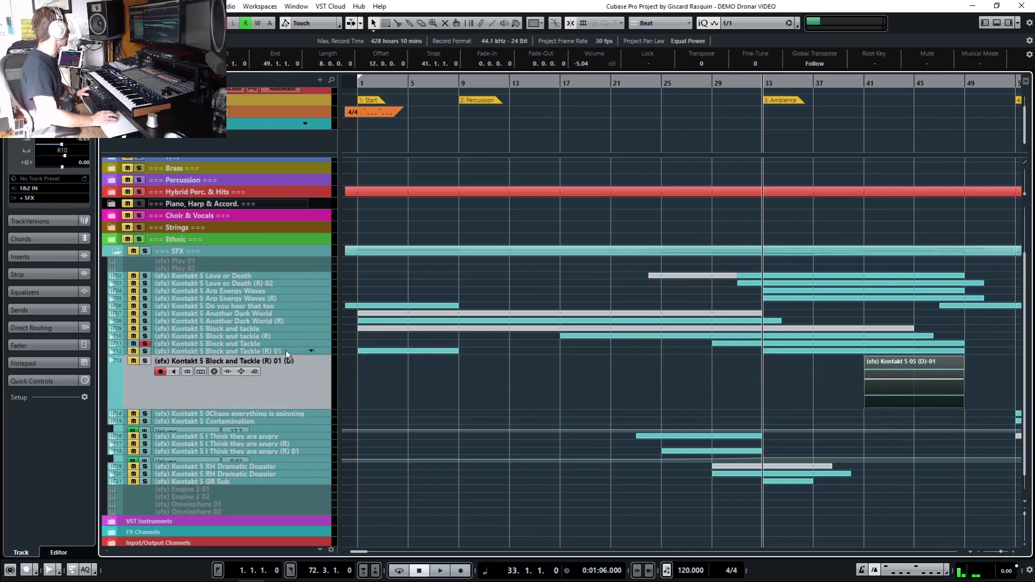
click(268, 344)
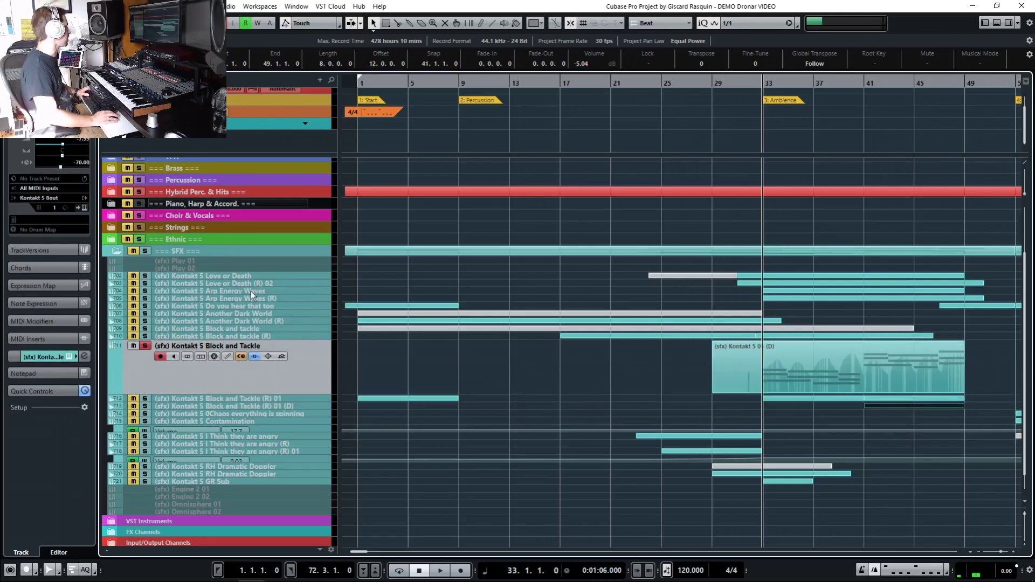
click(145, 275)
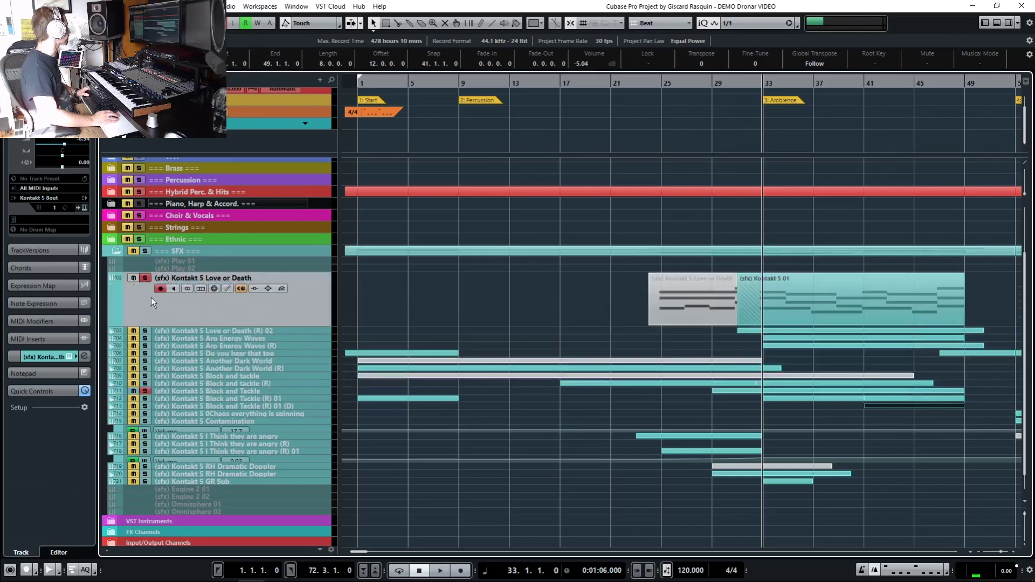
click(145, 338)
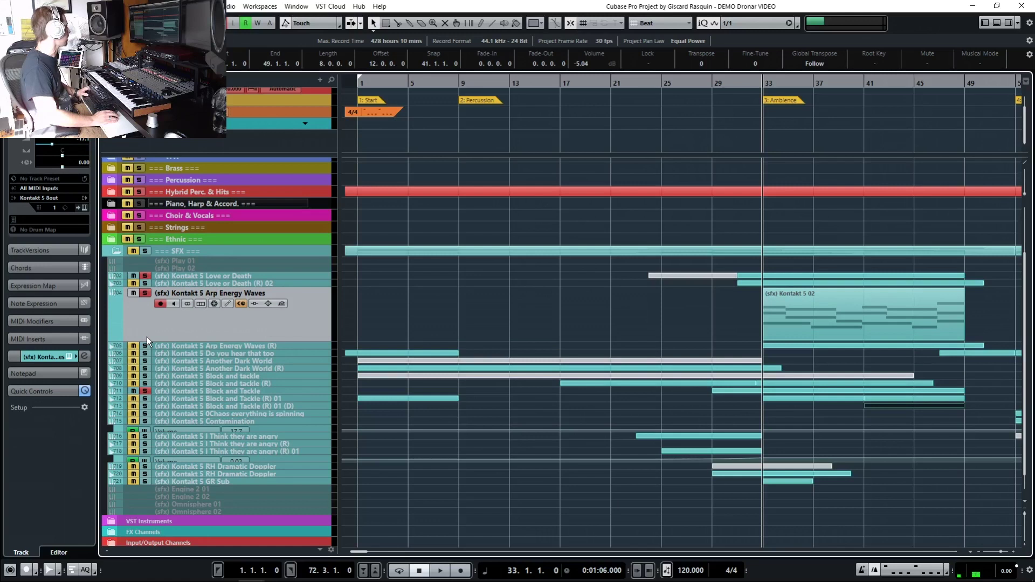
Step: Play the three soloed tracks together from bar 33, then stop and clear their solos
key(space)
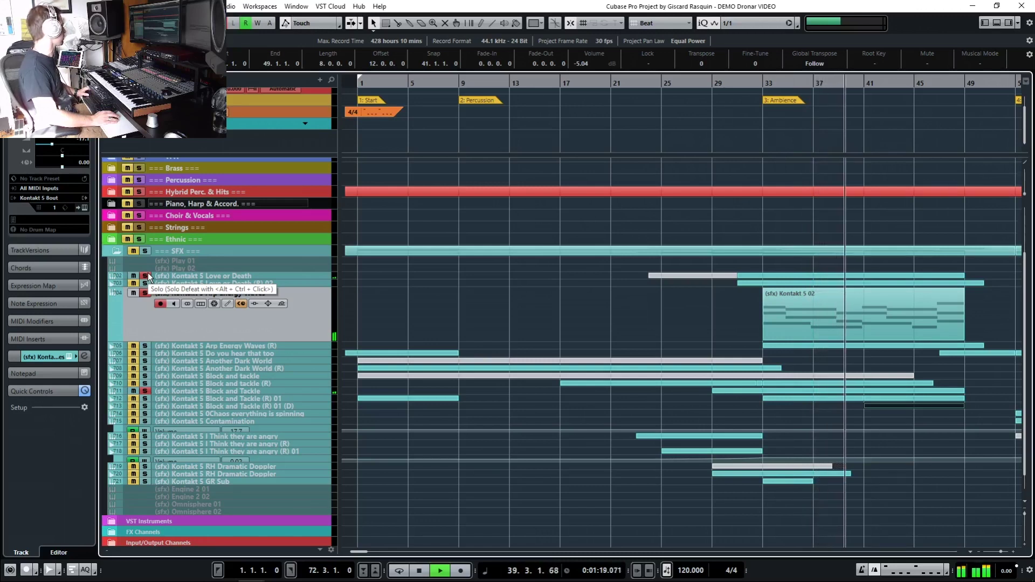
key(space)
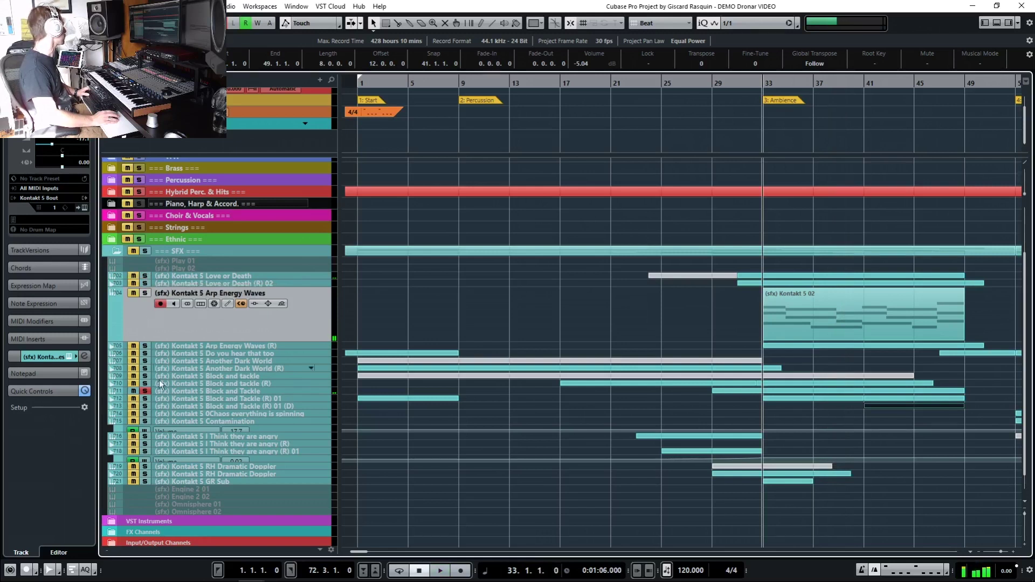
click(145, 391)
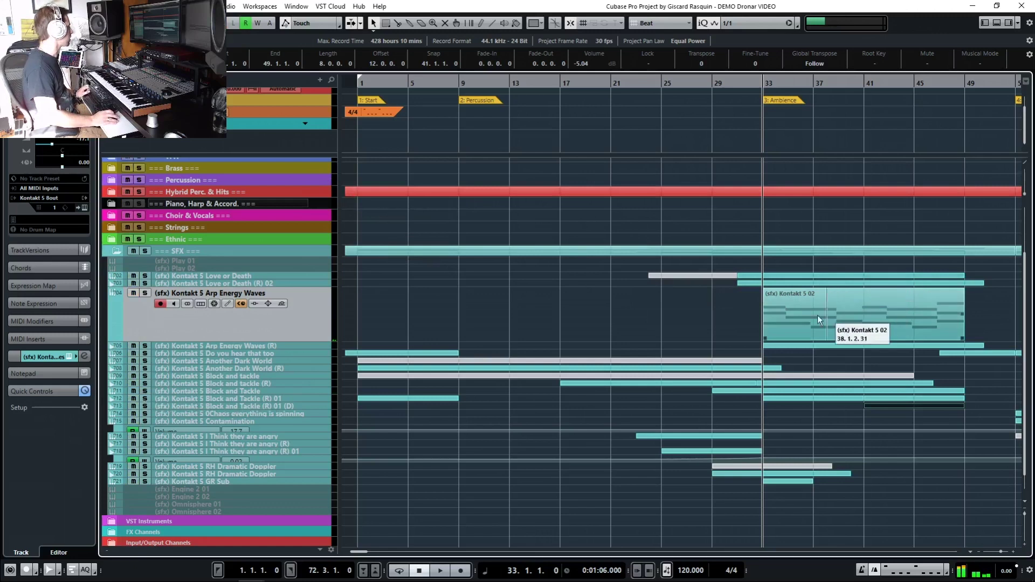
Step: Look over the arrangement around the Ambience and Dark markers, including the Block and Tackle (R) 01 events between bars 33 and 49
key(g)
scroll(647, 378, right, 10)
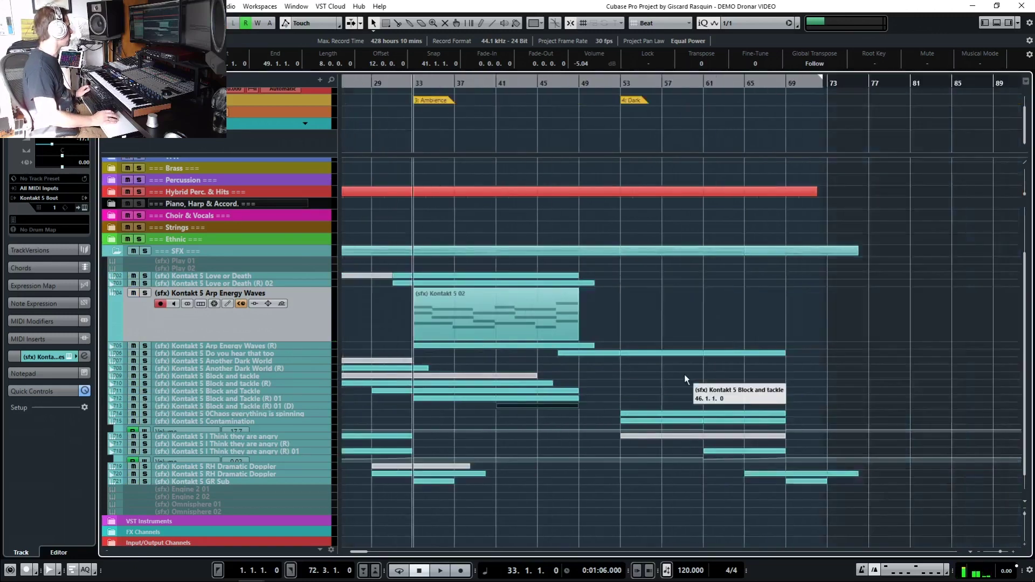
scroll(700, 321, left, 7)
key(g)
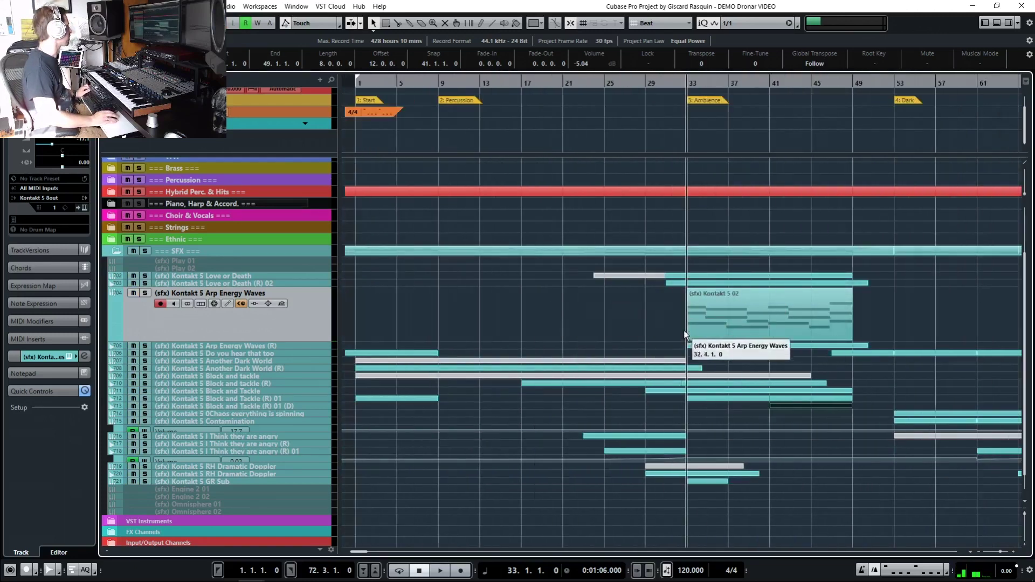
scroll(684, 330, left, 3)
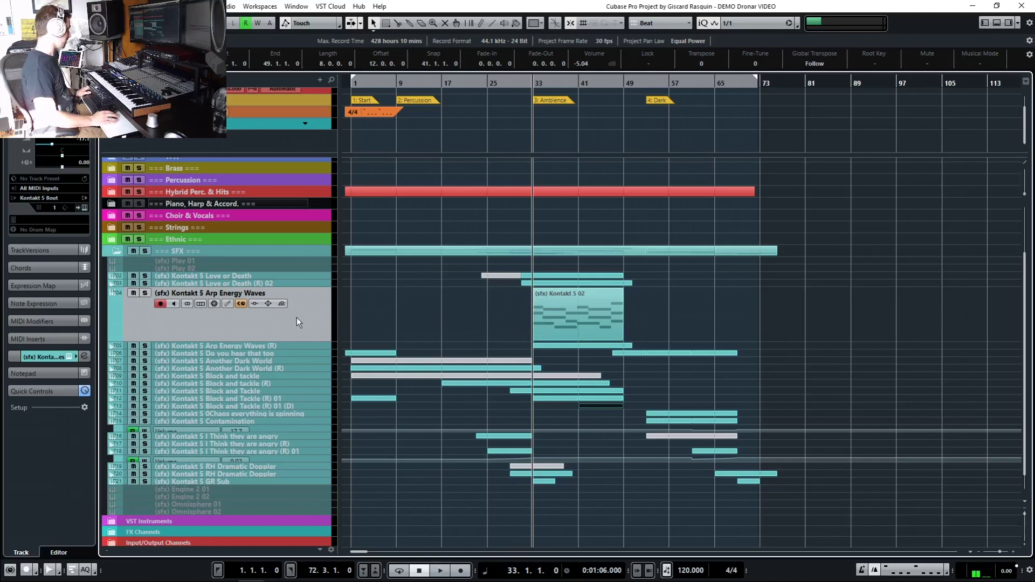
scroll(447, 358, up, 3)
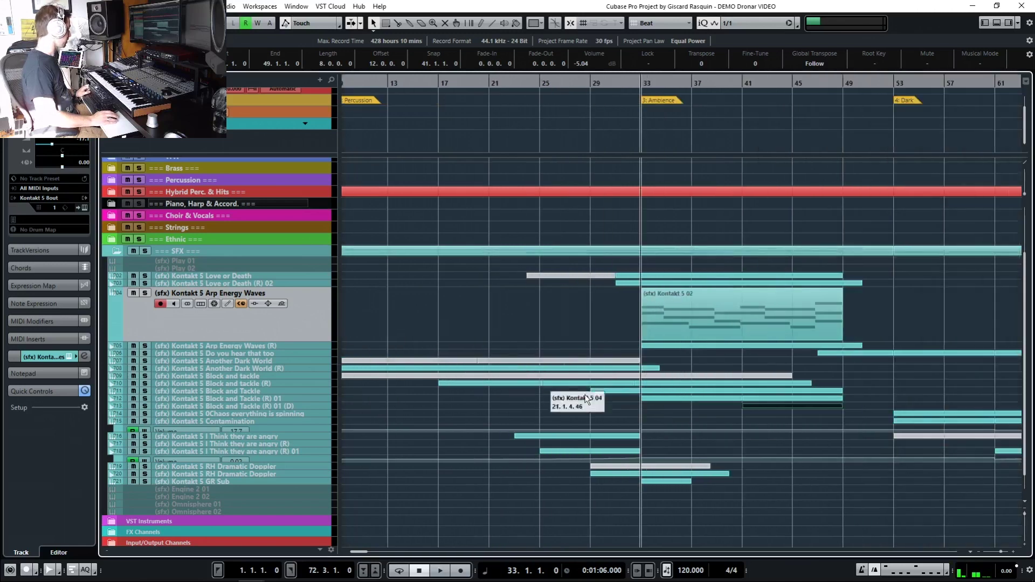
click(265, 400)
scroll(765, 300, right, 5)
scroll(483, 322, left, 5)
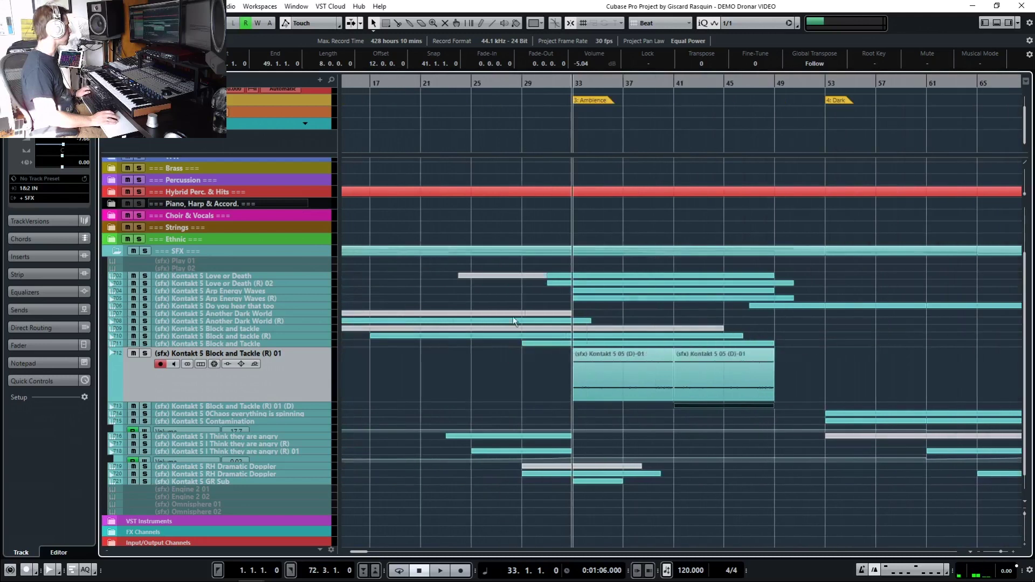
Step: Select the Do you hear that too track and place the playhead near the end of bar 47, inside its first part
click(240, 308)
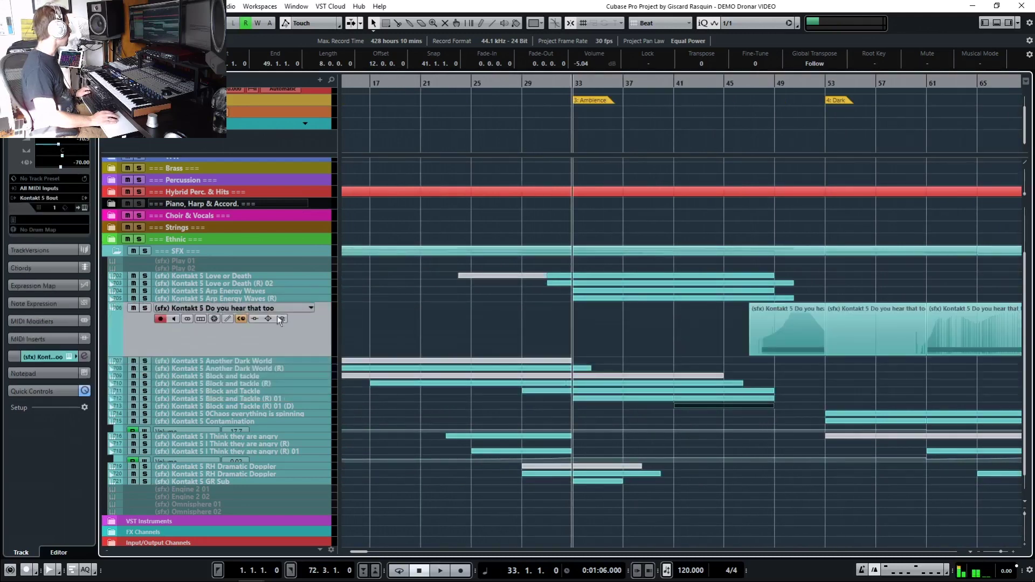
click(749, 82)
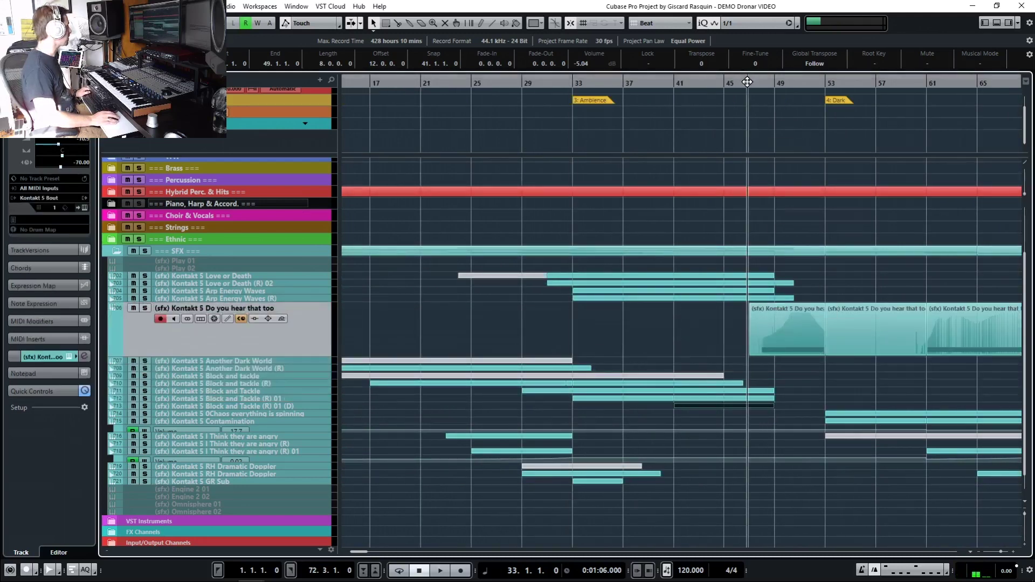
key(h)
drag(736, 346, 803, 310)
click(775, 81)
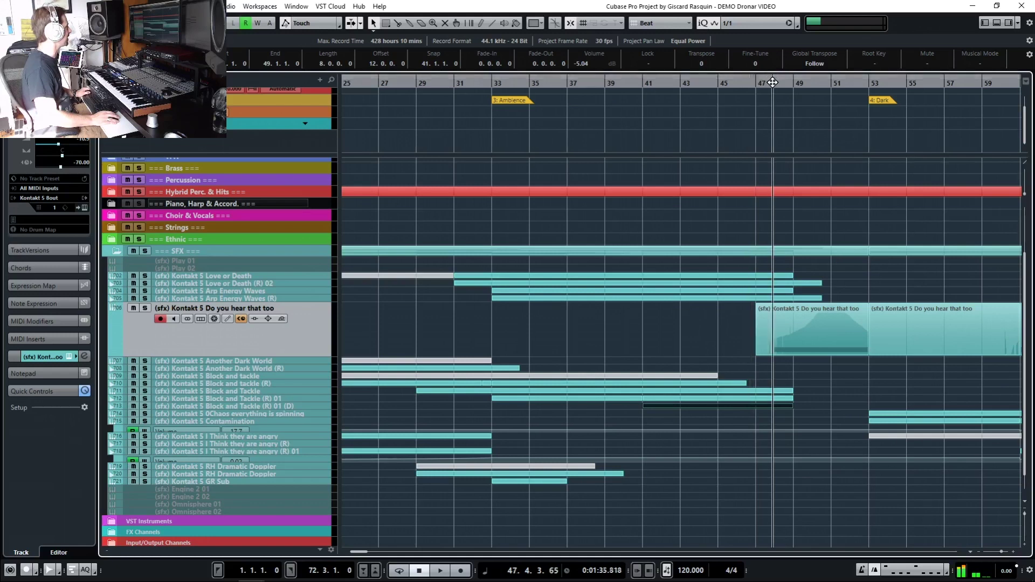
Step: Play the Do you hear that too track in solo, review its preset's Expert page in Kontakt, then close the instrument and stop
click(144, 308)
key(space)
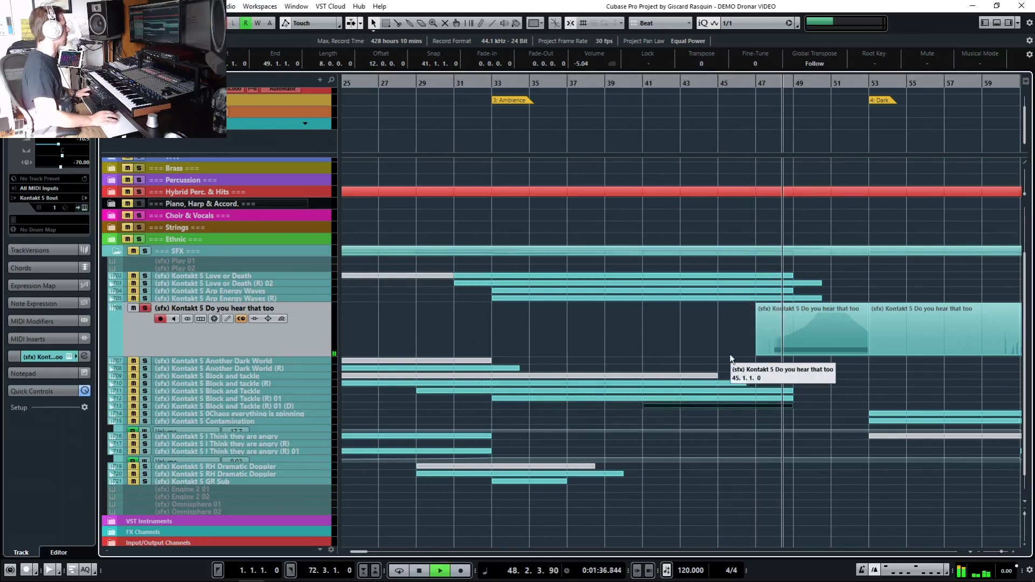
key(e)
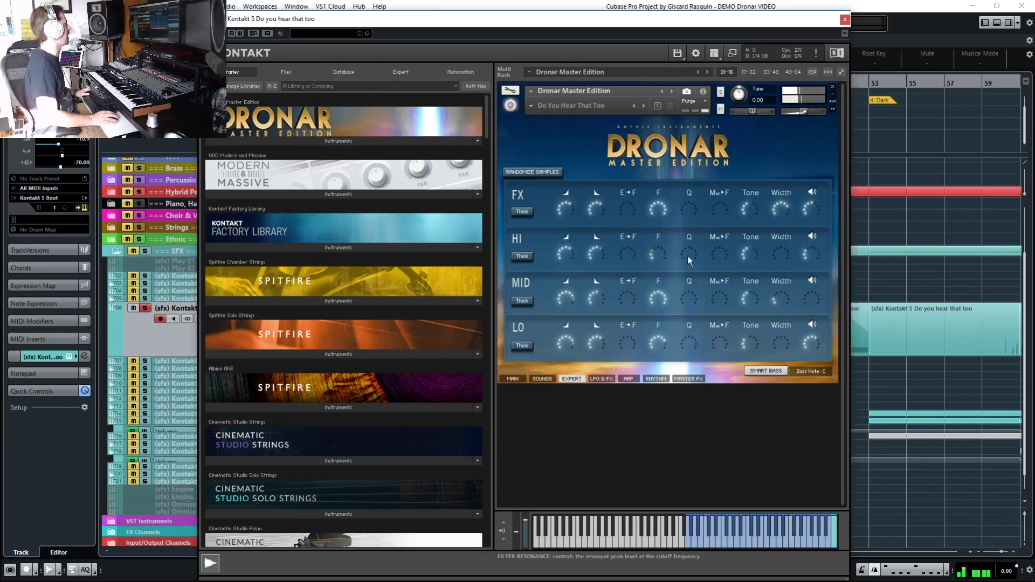
click(845, 19)
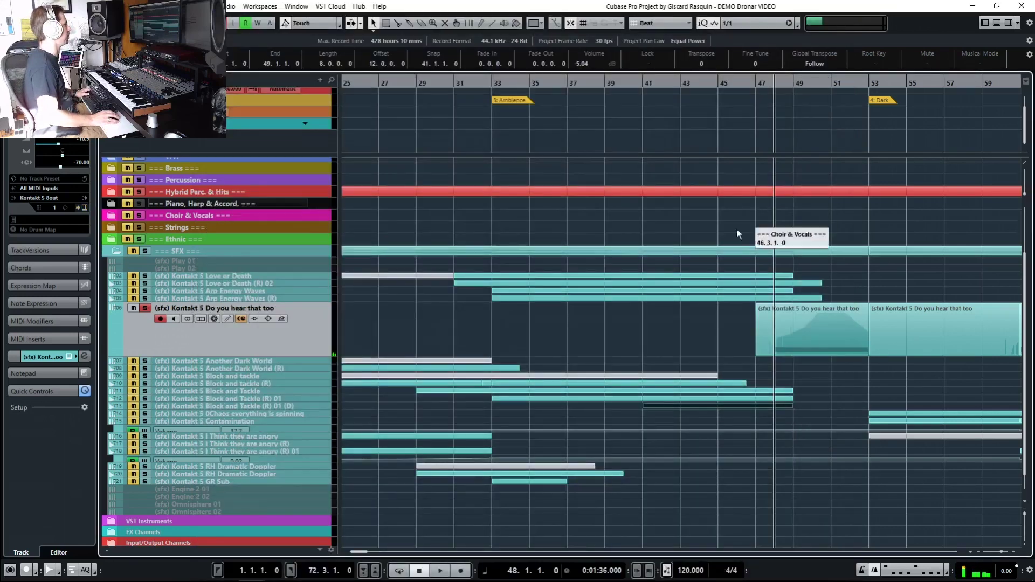
Step: Clear the Do you hear that too solo, select the 0Chaos everything is spinning track and move the playhead to bar 53
scroll(519, 283, down, 2)
scroll(519, 283, up, 3)
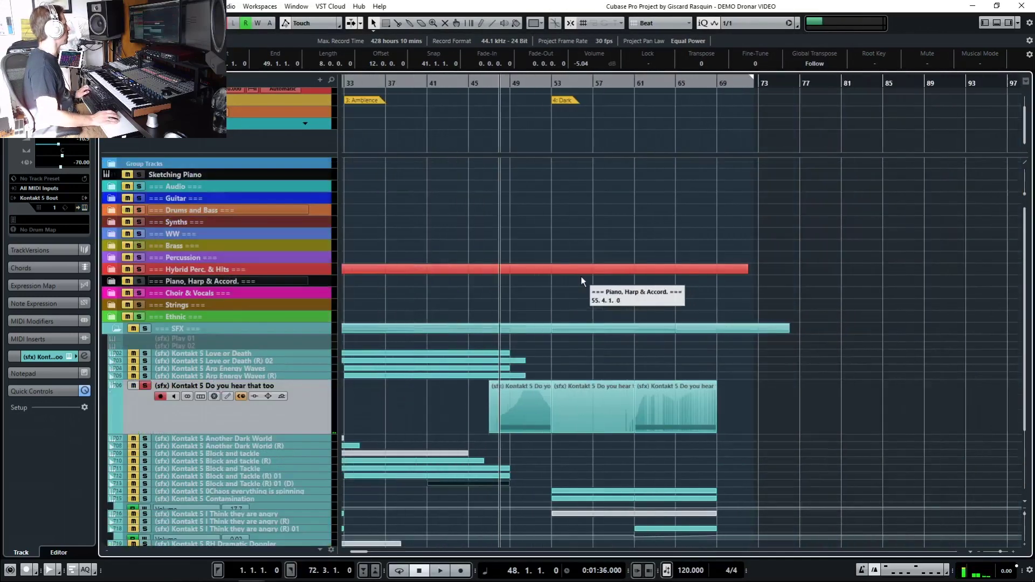
scroll(472, 353, down, 2)
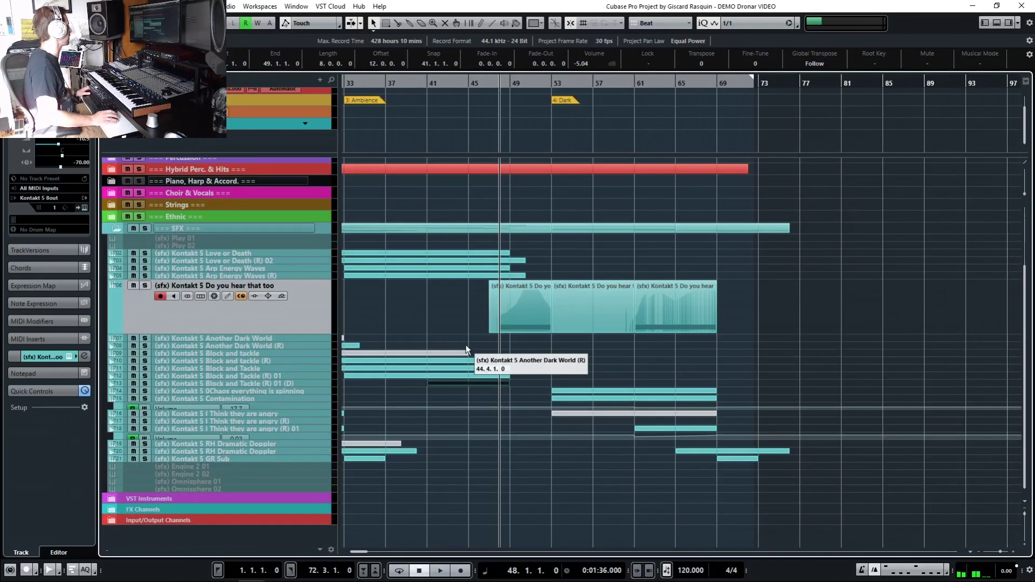
click(277, 391)
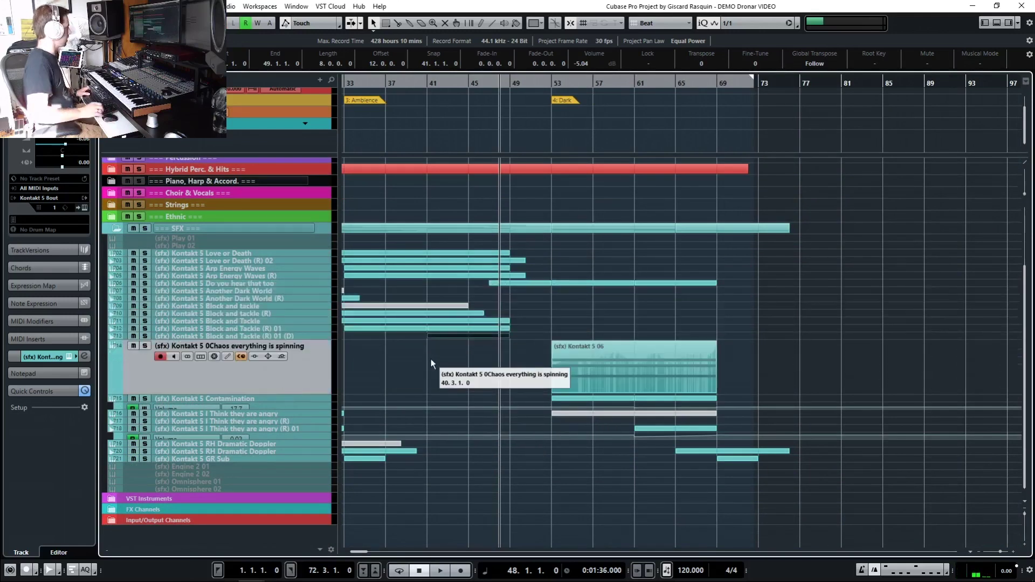
key(shift+n)
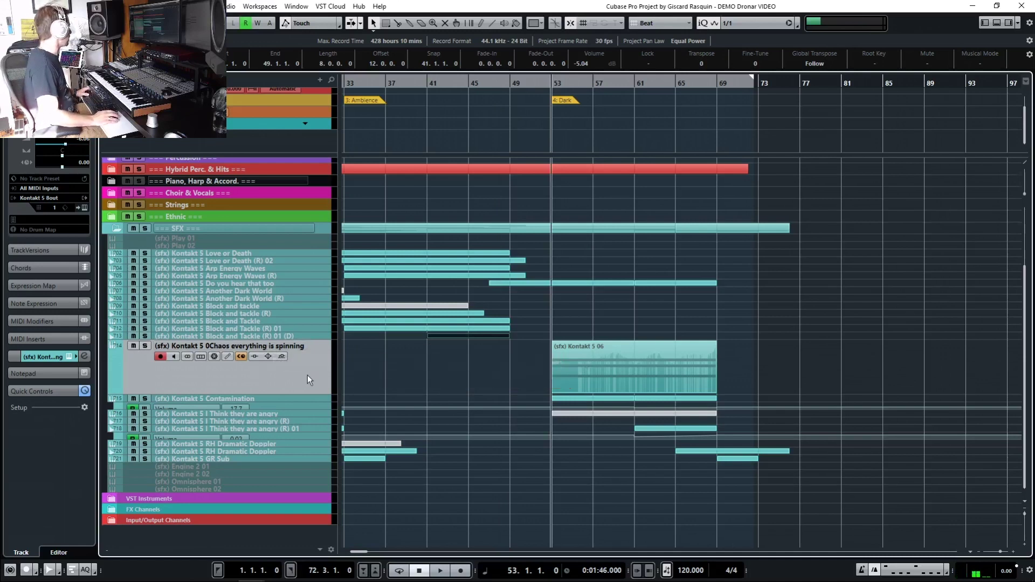
Step: Open the 0Chaos track's Kontakt instrument, select its part at bar 53, and play the track in solo with the instrument window in view
key(alt+i)
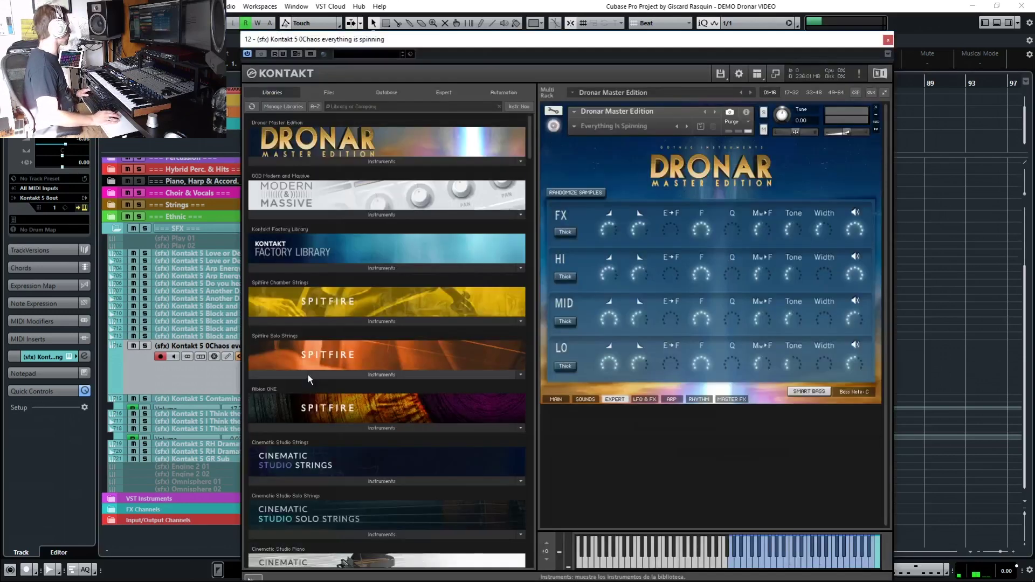
drag(717, 43, 515, 36)
click(703, 371)
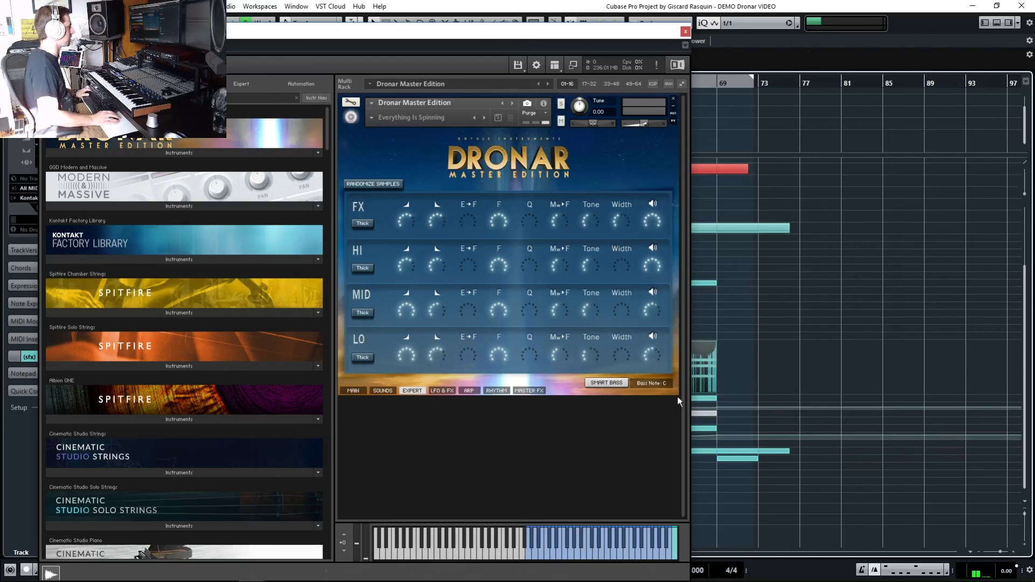
key(space)
drag(421, 39, 634, 45)
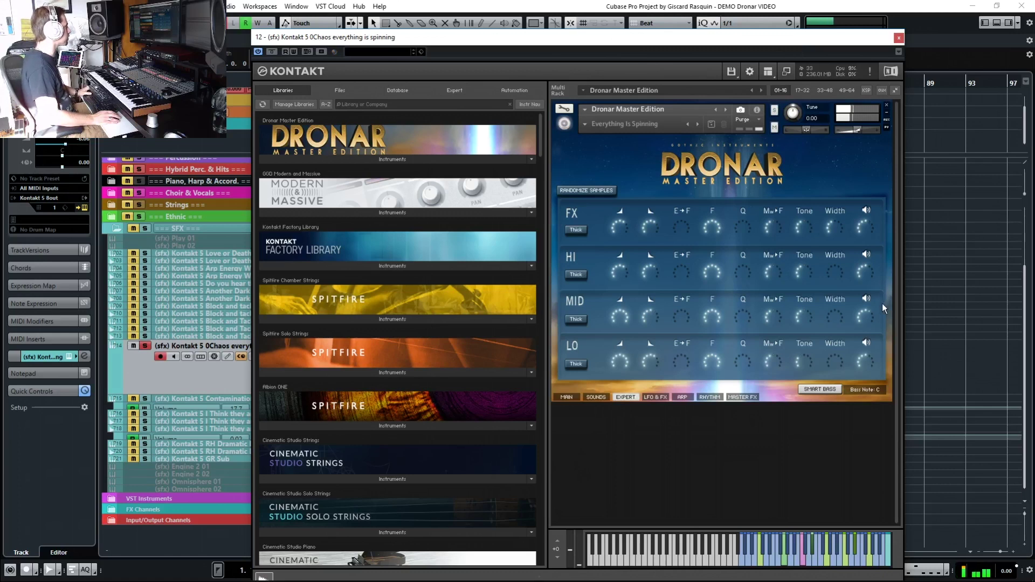
Step: Review the Everything Is Spinning preset's Main and Expert pages, stop playback and close the instrument
click(566, 397)
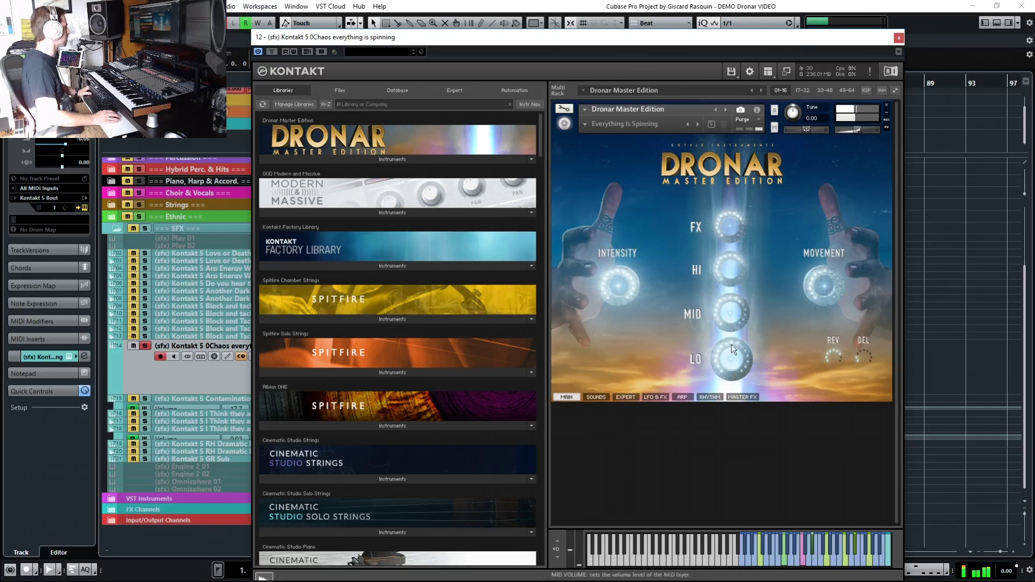
click(626, 397)
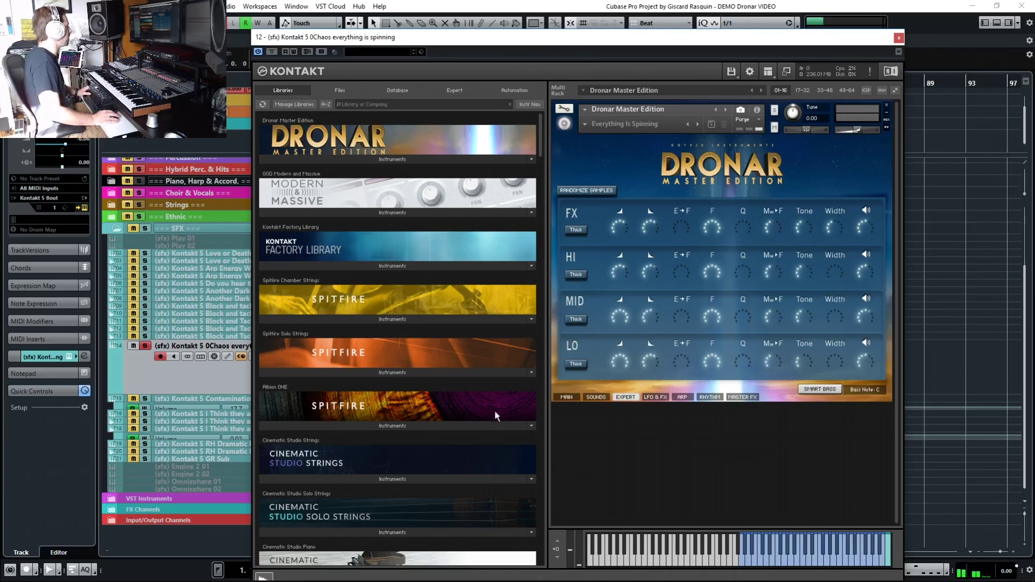
click(567, 397)
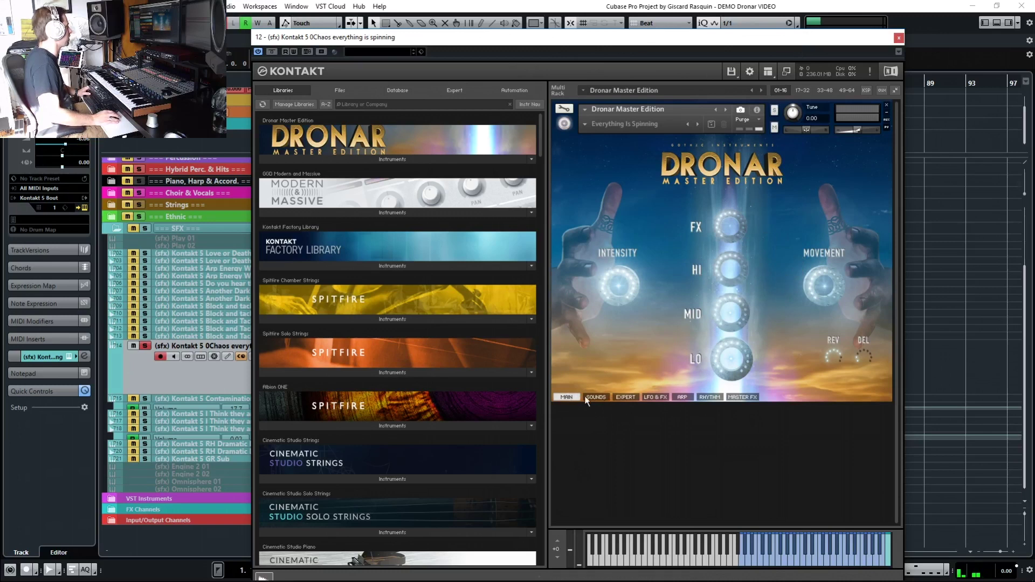
click(898, 37)
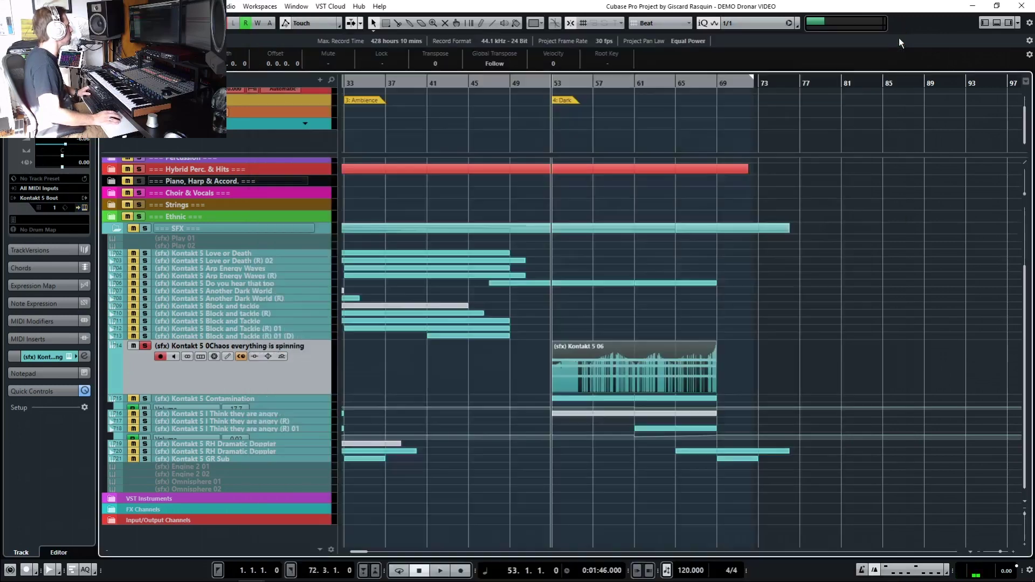
Step: Play the Contamination track in solo from bar 53, review its preset's Main page in Kontakt, then close the instrument and stop
click(264, 399)
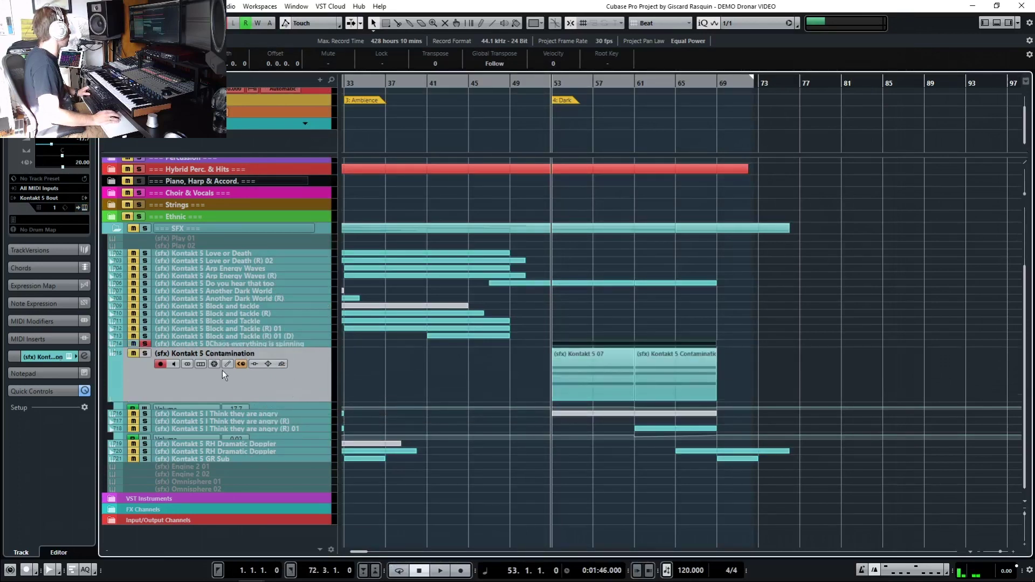
click(145, 354)
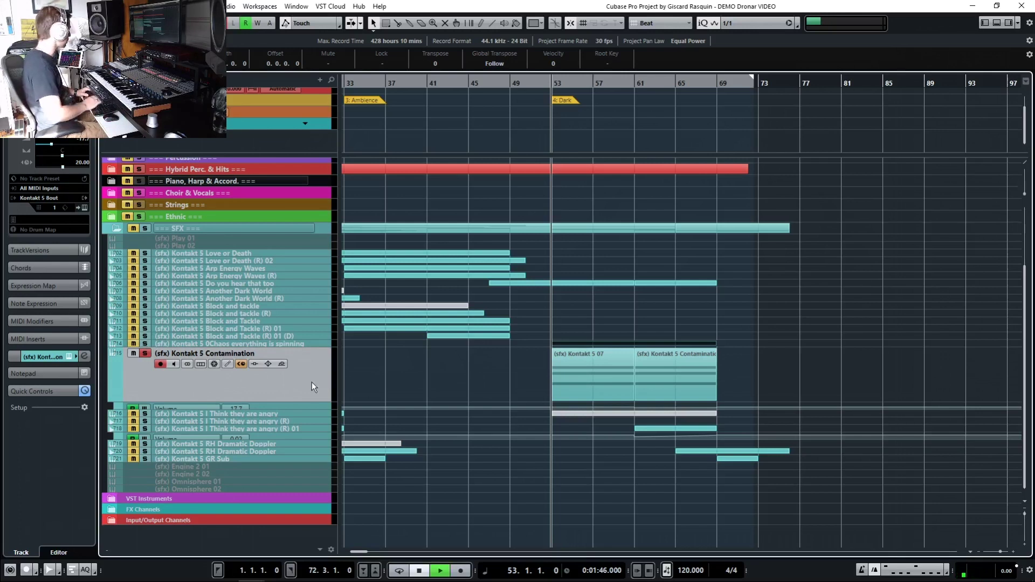
key(e)
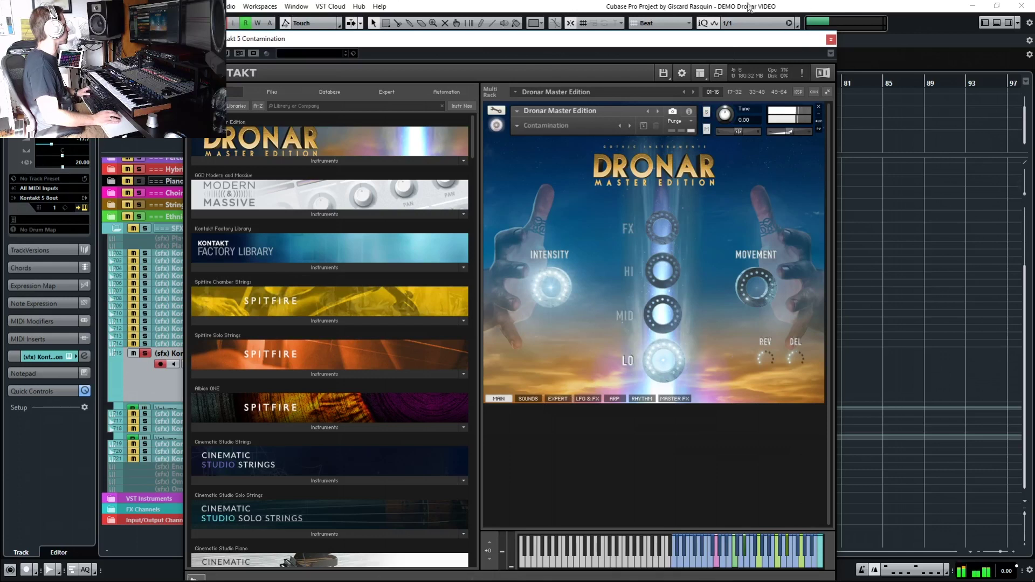
drag(685, 43, 646, 36)
click(792, 31)
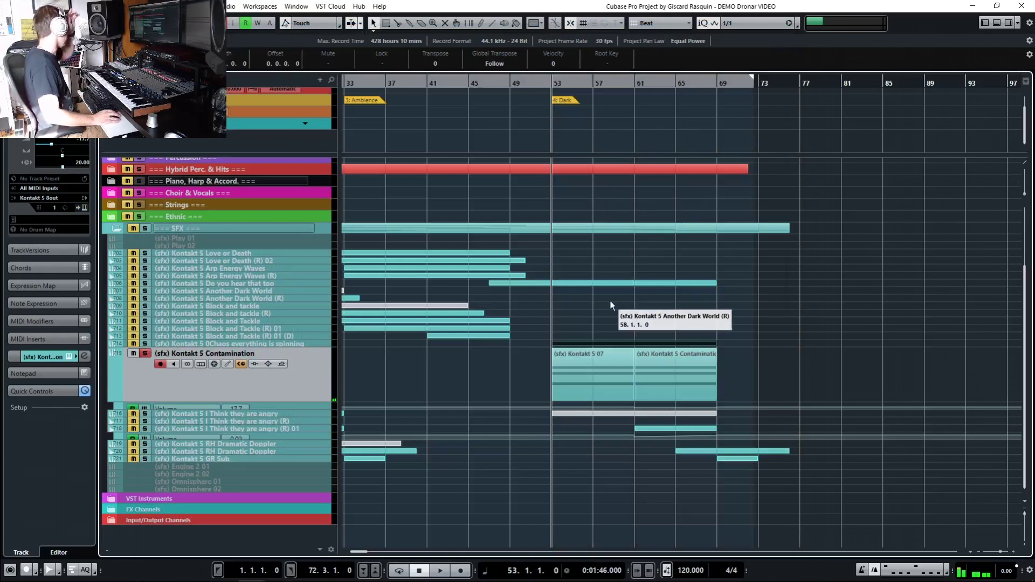
Step: Check the Contamination track's volume automation and take the track out of solo
click(268, 406)
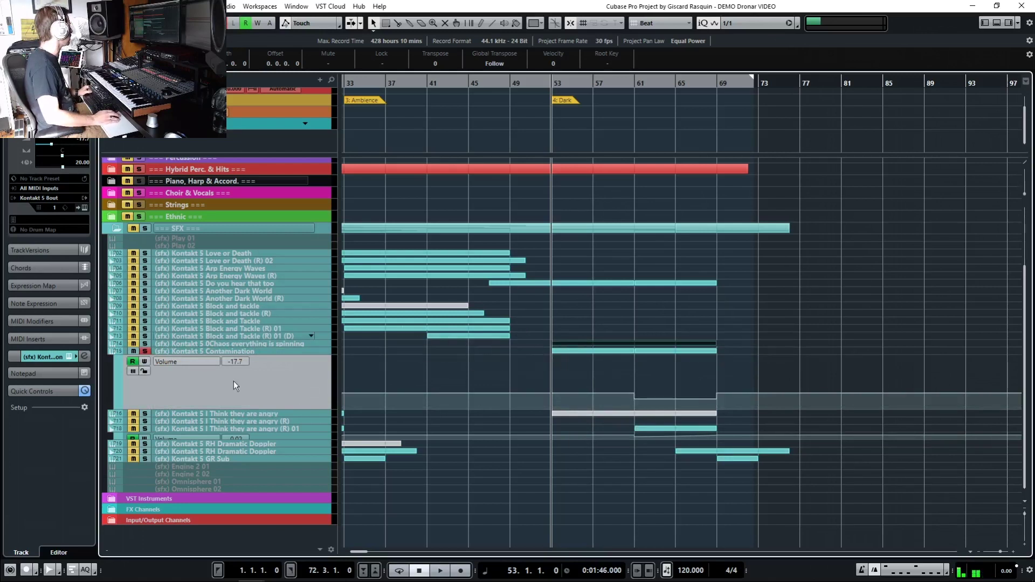
click(144, 352)
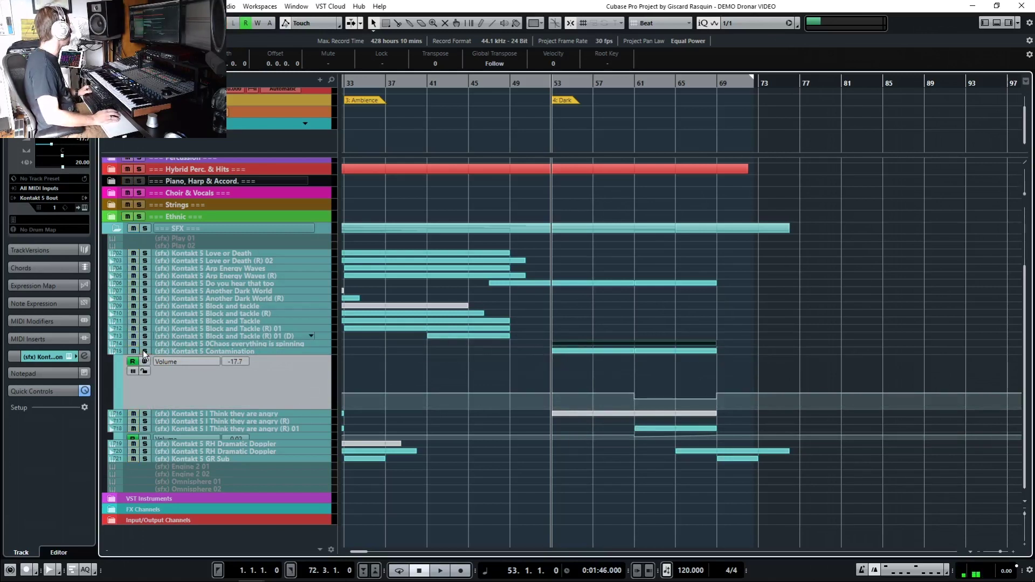
Step: Select the I Think they are angry (R) 01 track and play it in solo from bar 61
click(263, 430)
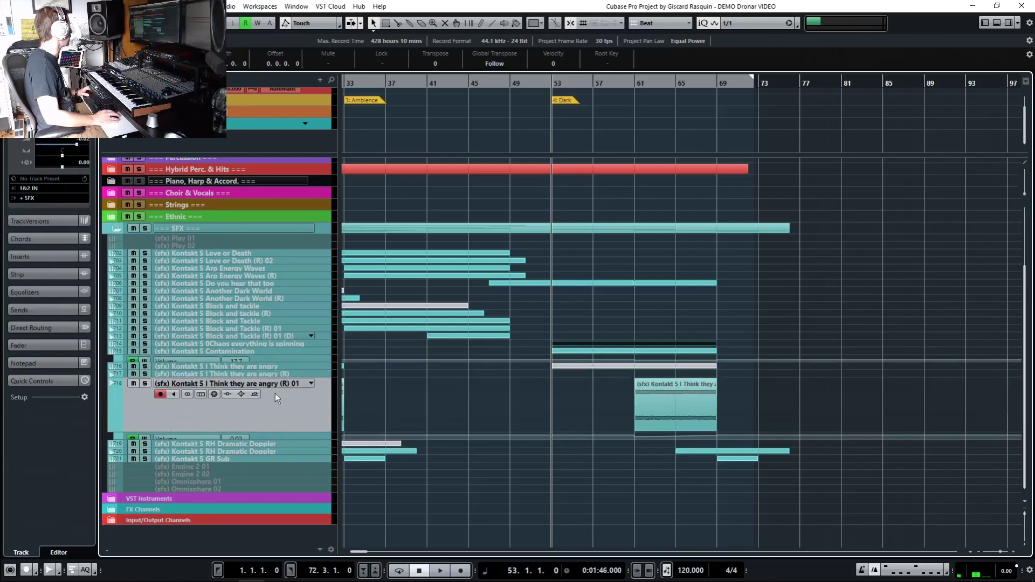
click(636, 84)
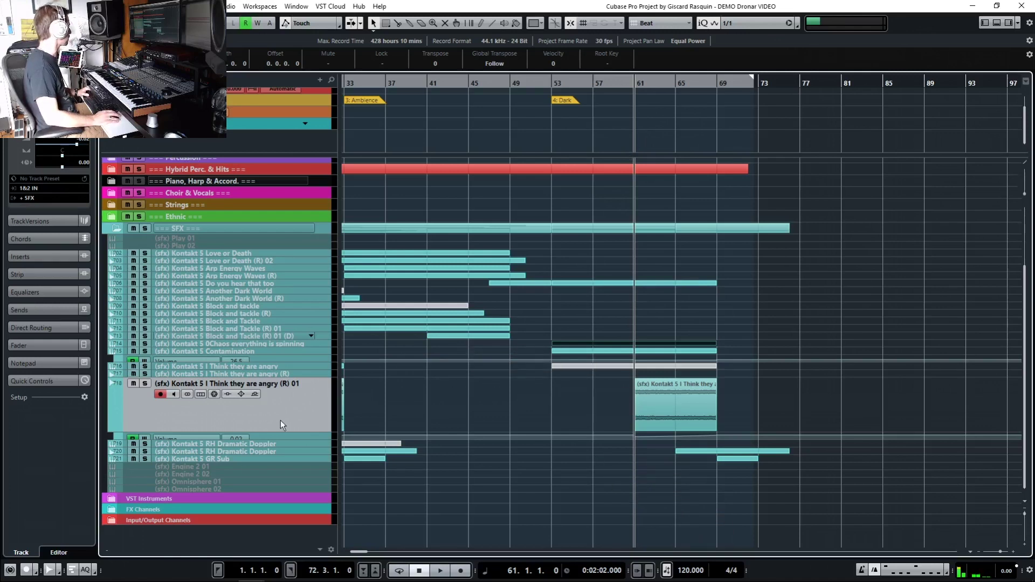
key(space)
key(s)
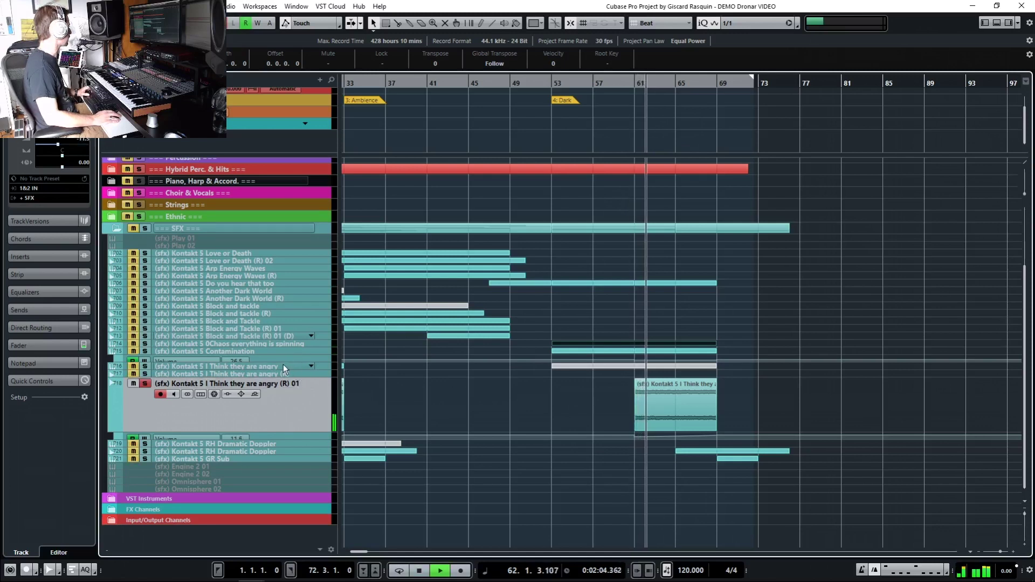
Step: Examine the volume automation of the I Think they are angry (R) 01 track during playback, then stop
click(283, 364)
click(288, 428)
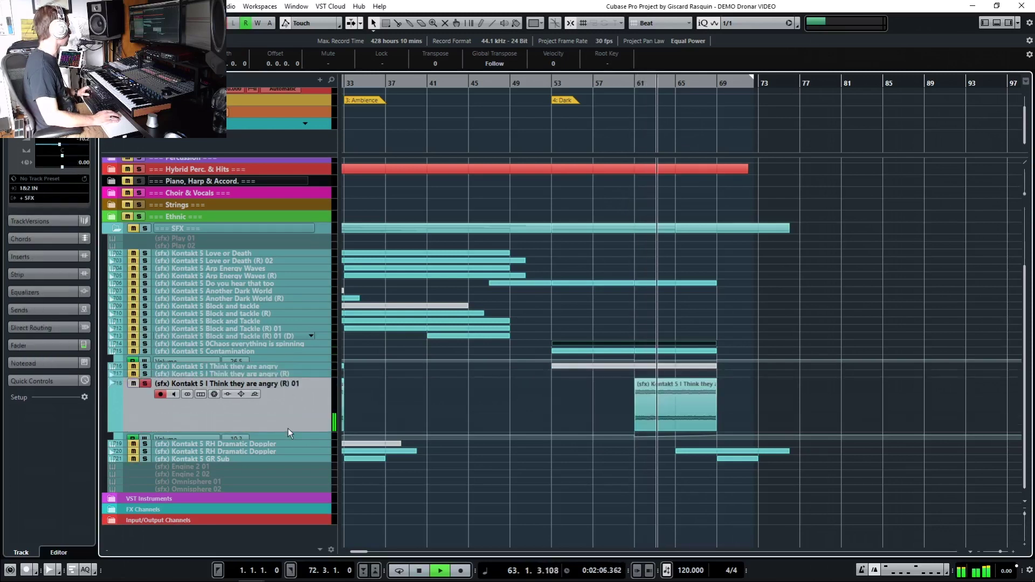
click(288, 434)
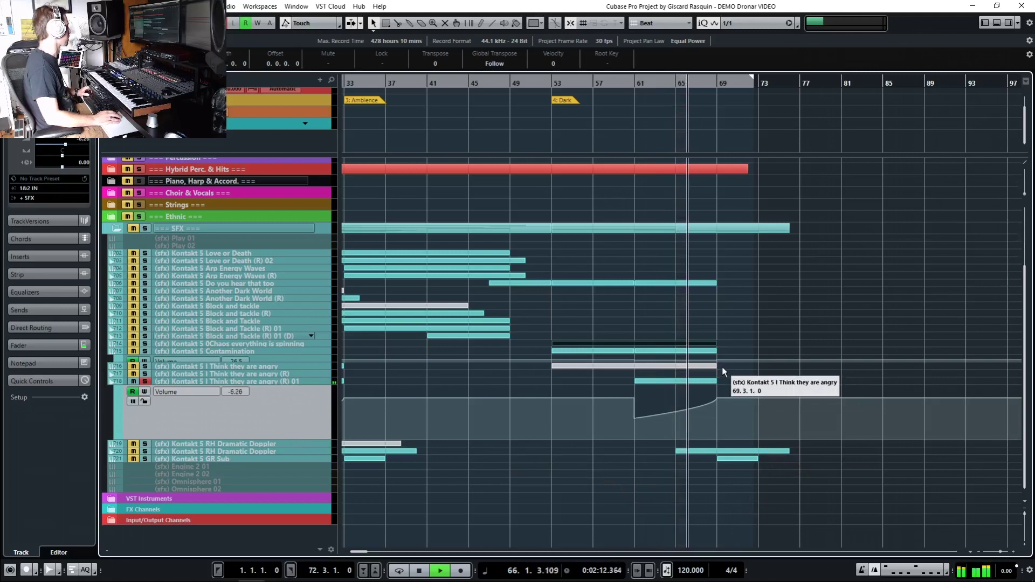
key(space)
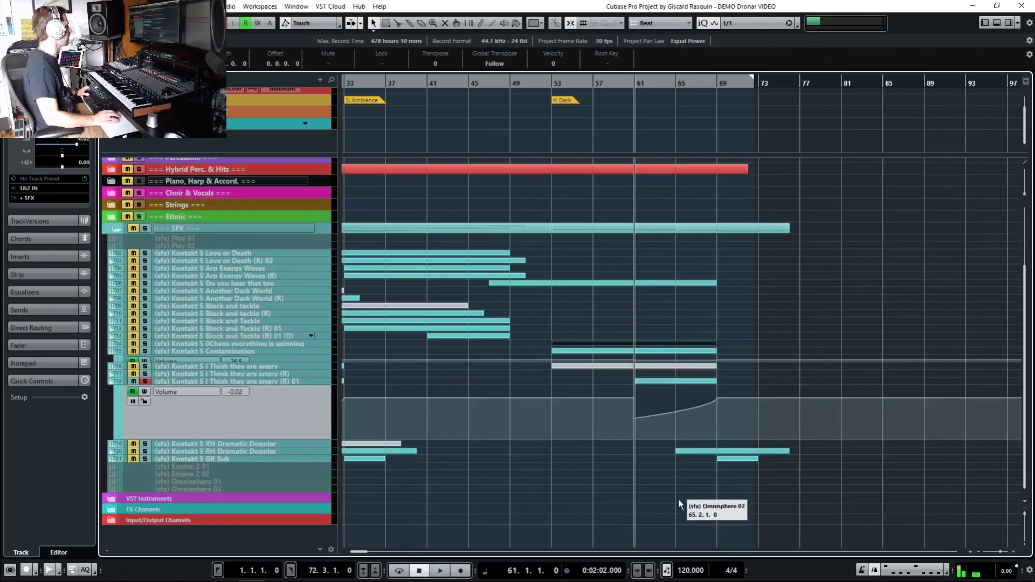
Step: Review the arrangement from bar 1 and take the I Think they are angry (R) 01 track out of solo
scroll(603, 289, up, 3)
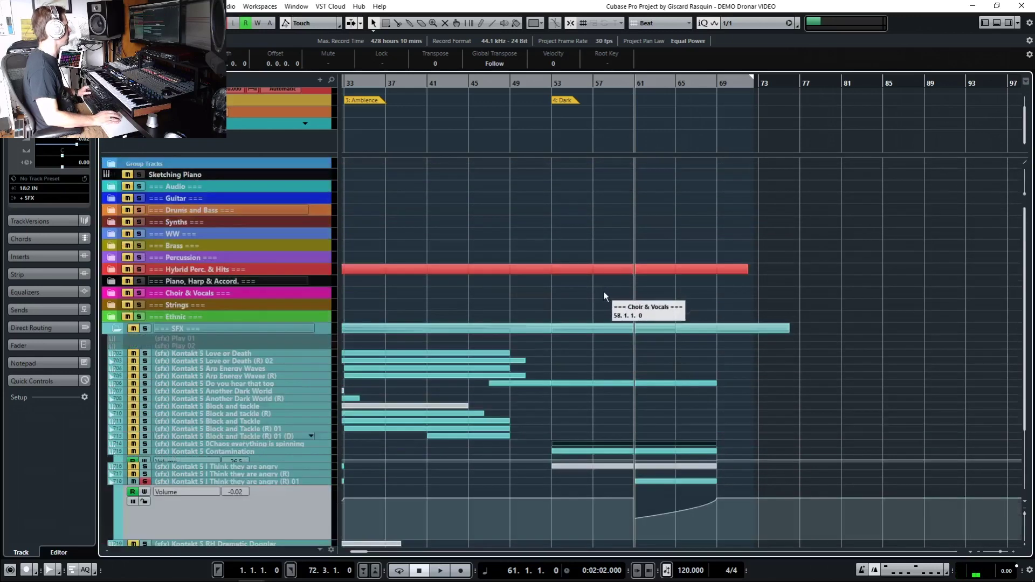
scroll(648, 299, left, 3)
scroll(620, 329, down, 4)
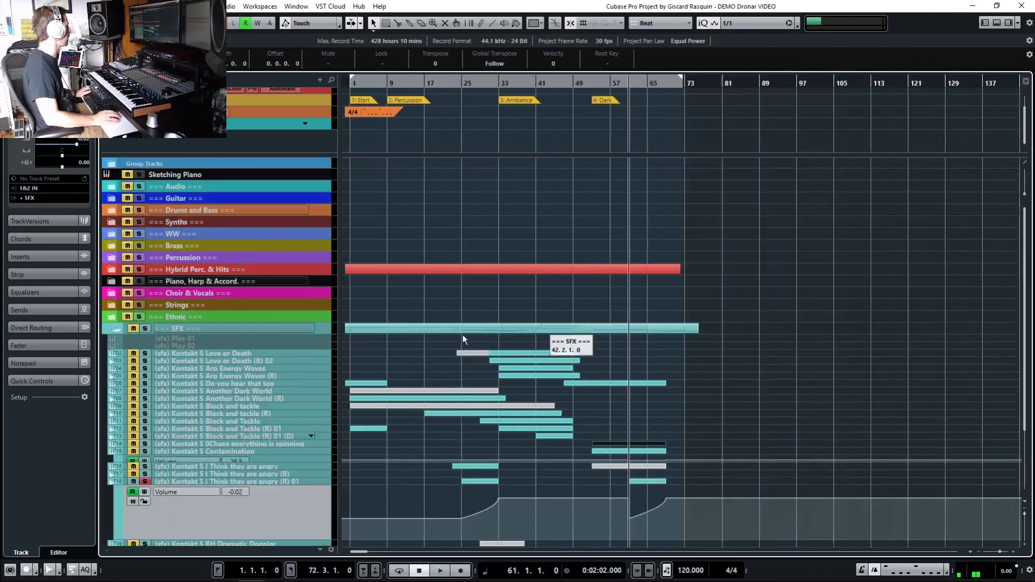
click(145, 481)
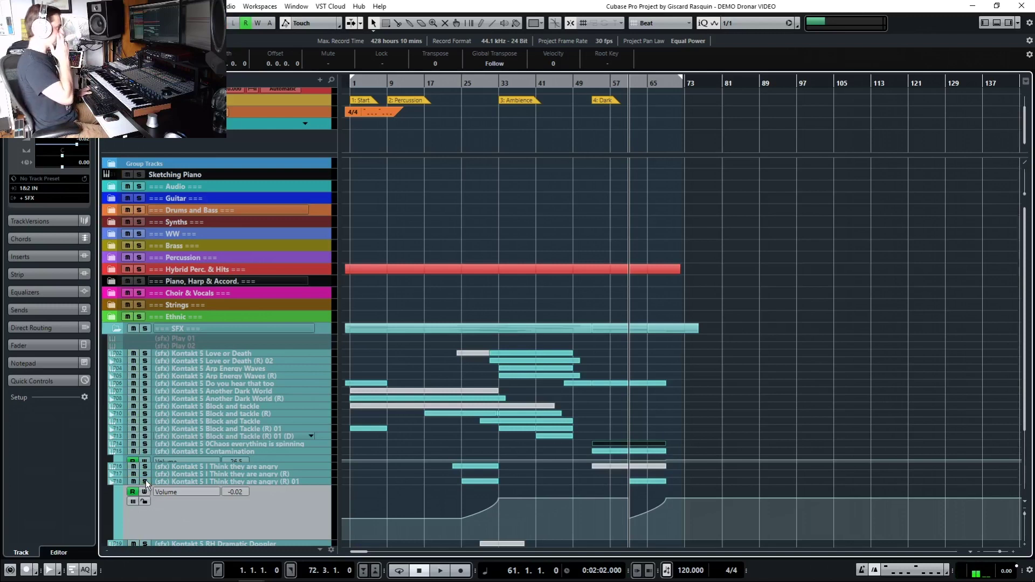